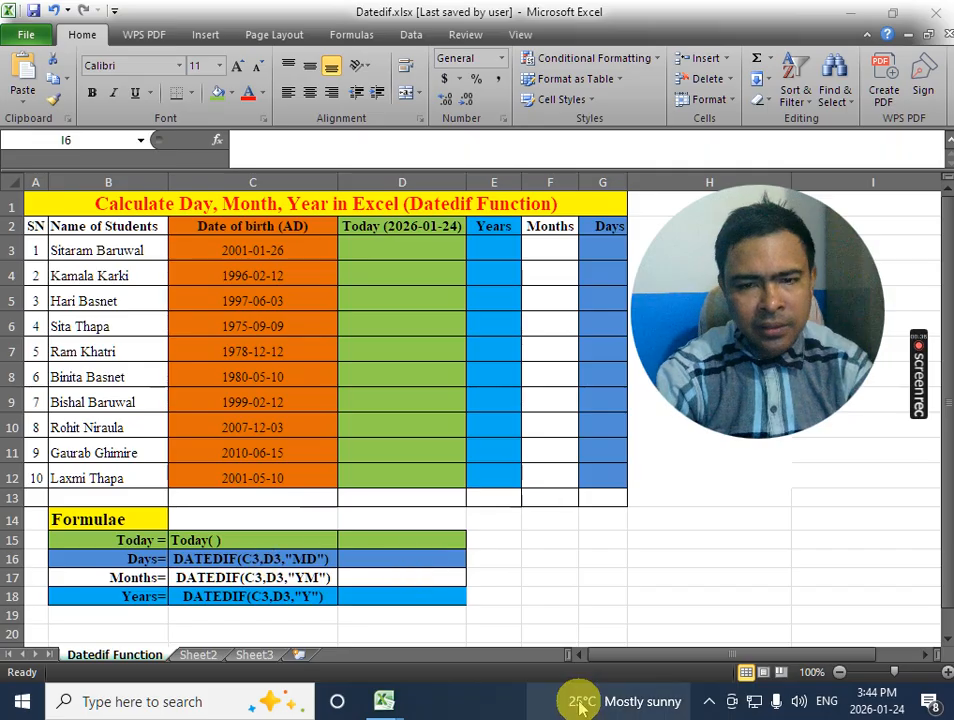
Copy the Today( ) text from C15 into D3 and turn it into the formula =Today( ).
{"action": "left_click", "coordinate": [549, 548]}
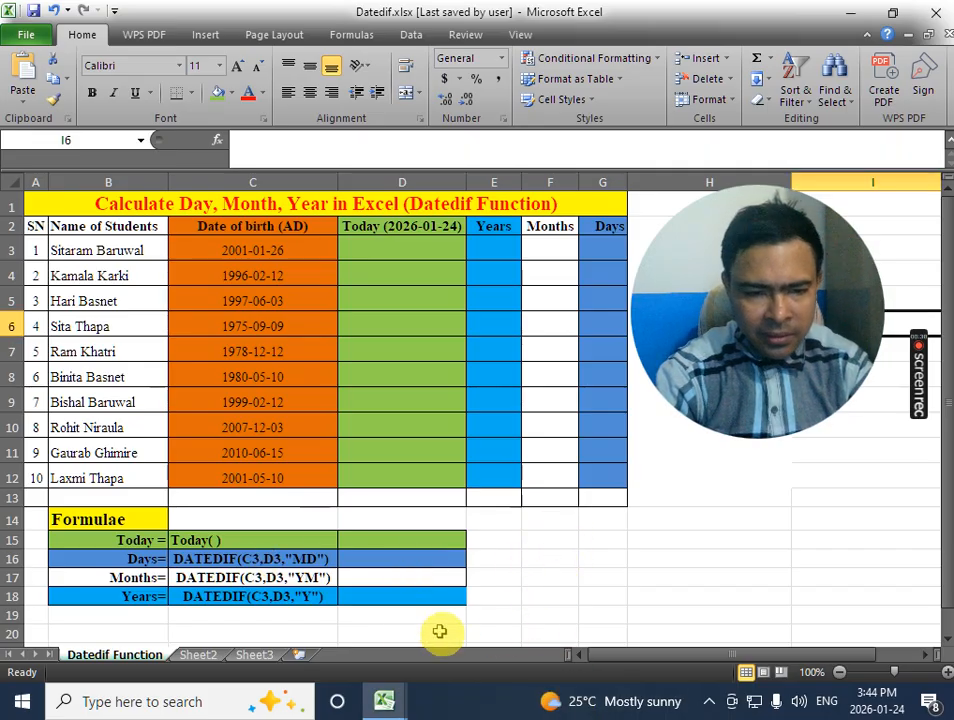
{"action": "right_click", "coordinate": [201, 540]}
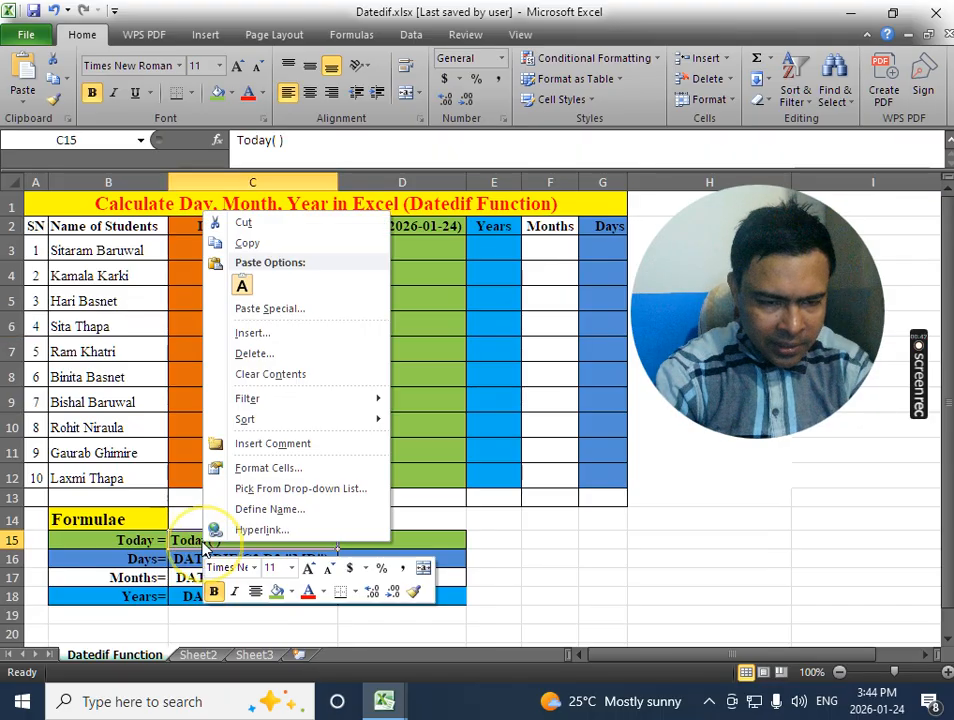
{"action": "left_click", "coordinate": [253, 243]}
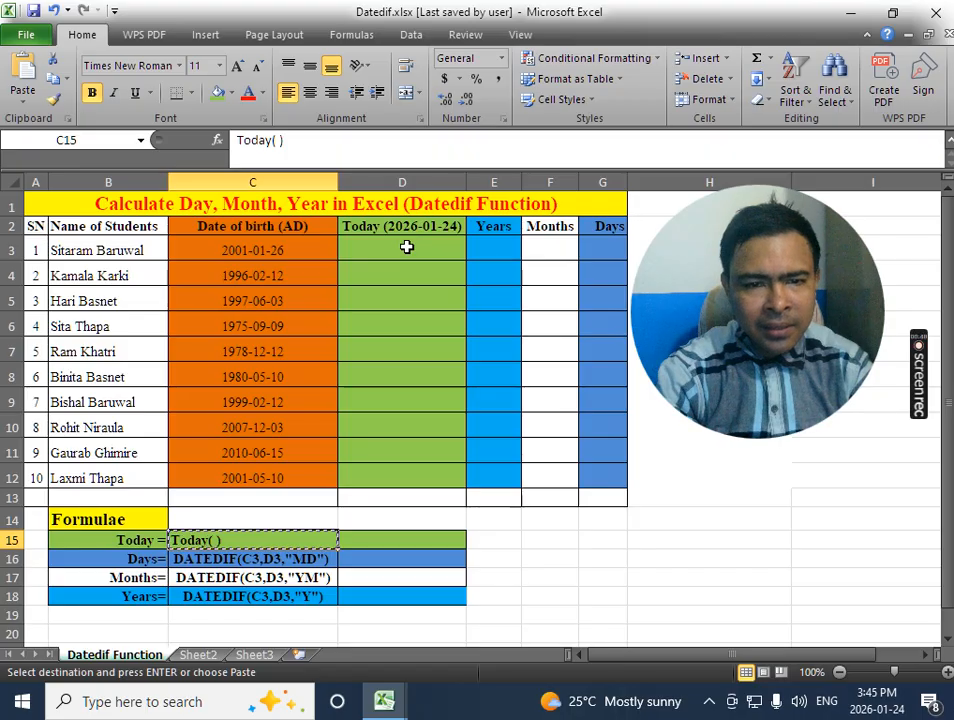
{"action": "right_click", "coordinate": [406, 246]}
{"action": "left_click", "coordinate": [448, 320]}
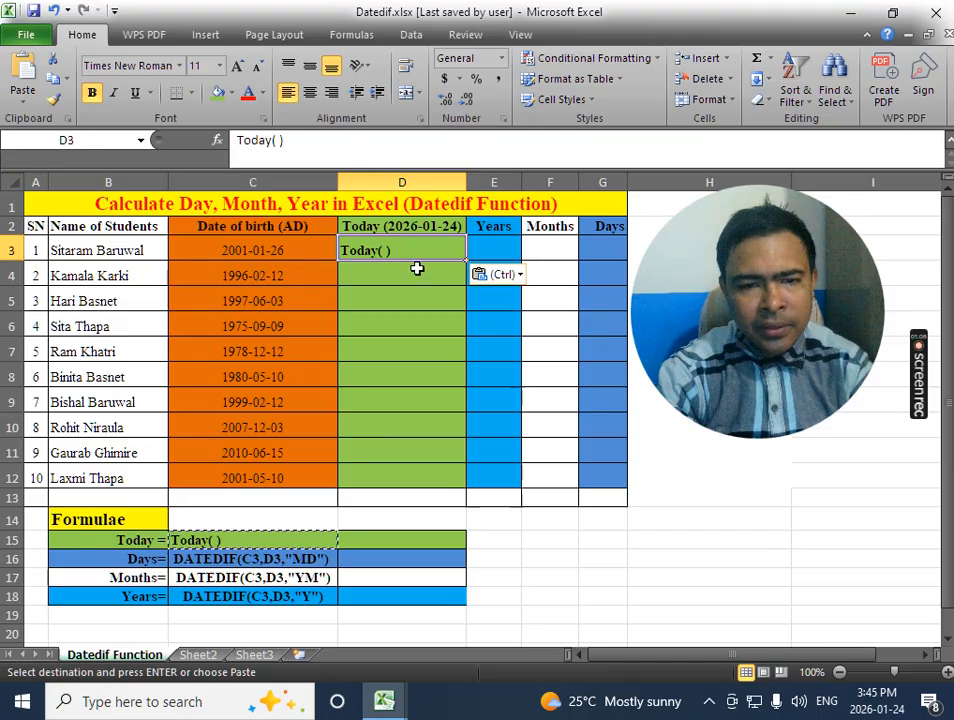
{"action": "left_click", "coordinate": [240, 140]}
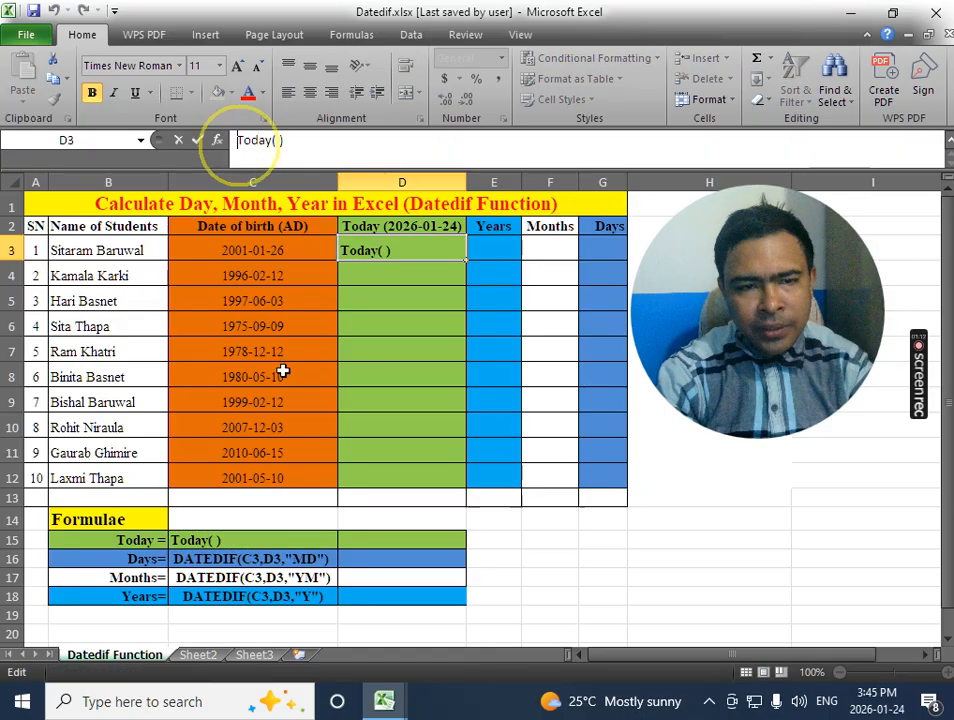
{"action": "type", "text": "="}
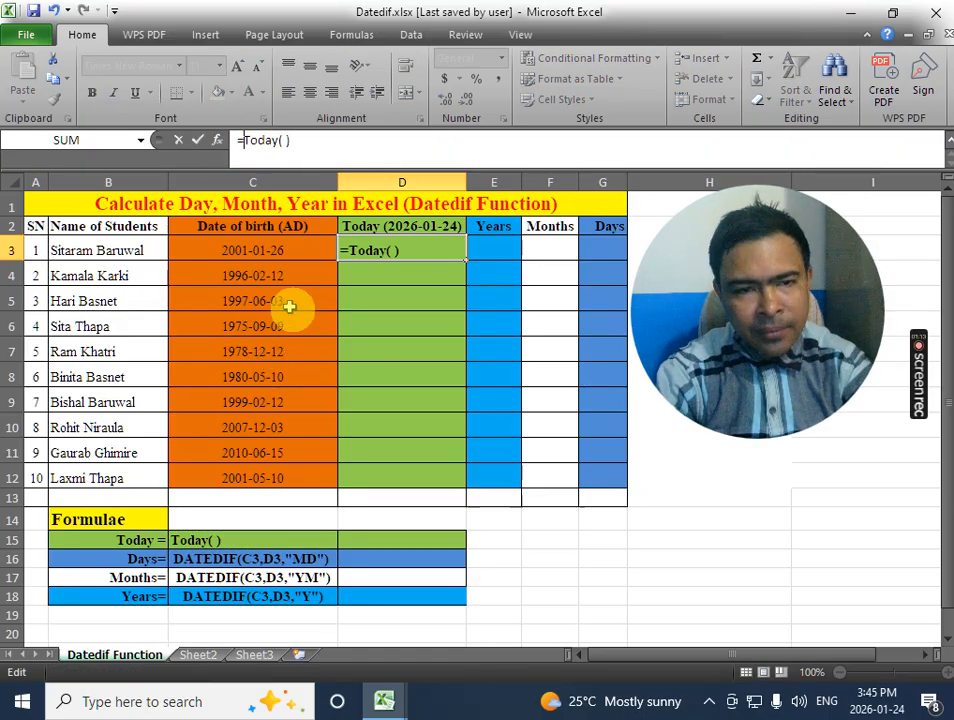
{"action": "left_click", "coordinate": [315, 150]}
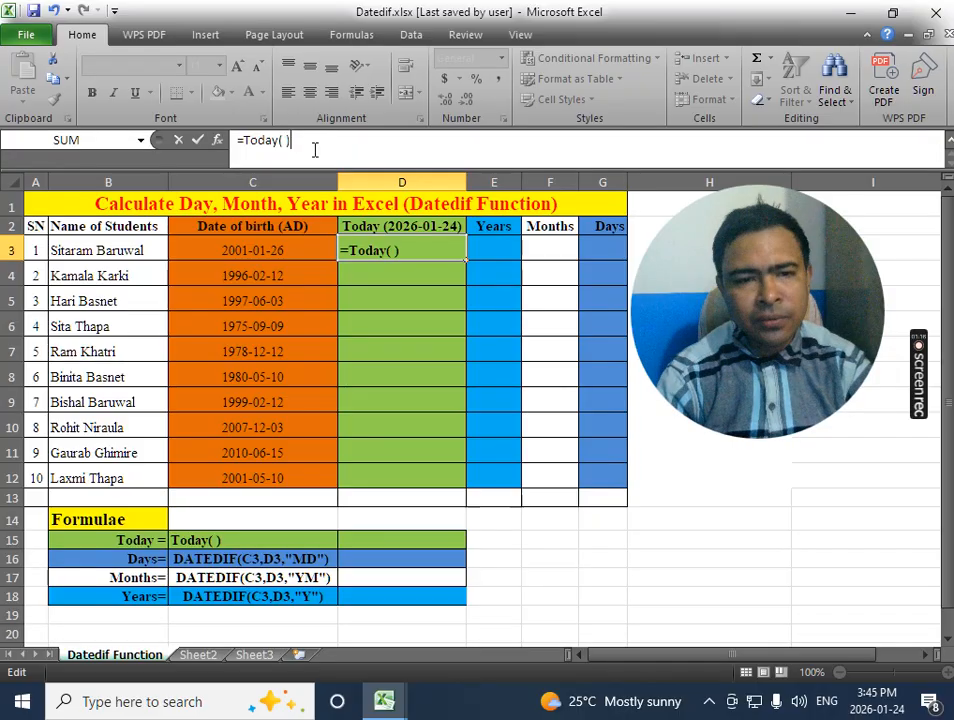
{"action": "key", "text": "Return"}
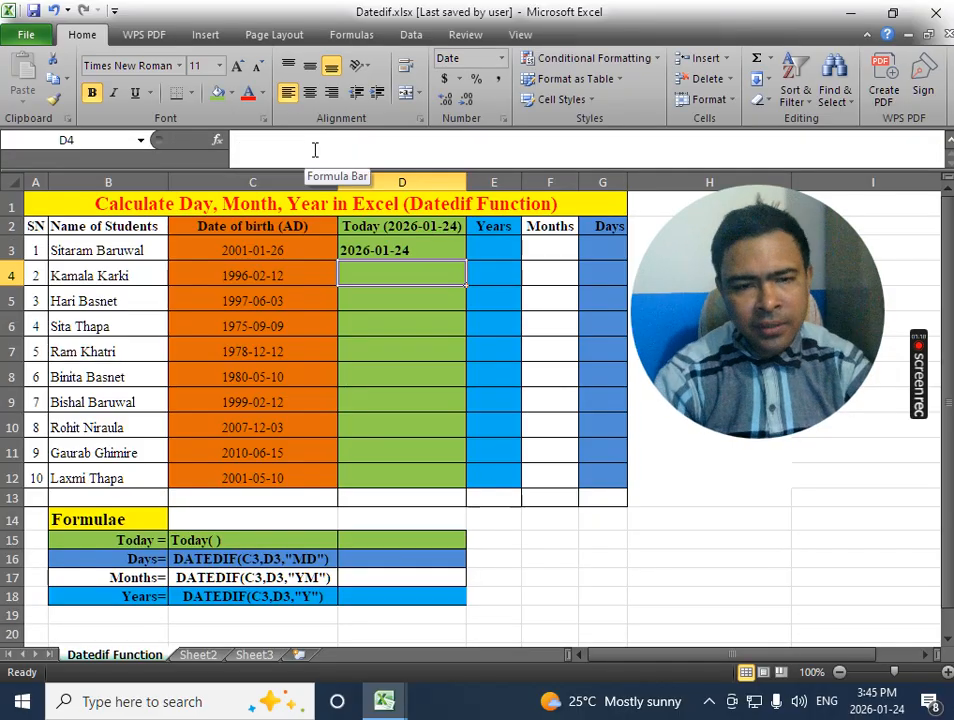
Fill the current-date formula from D3 down through D12 for all the students.
{"action": "left_click", "coordinate": [382, 254]}
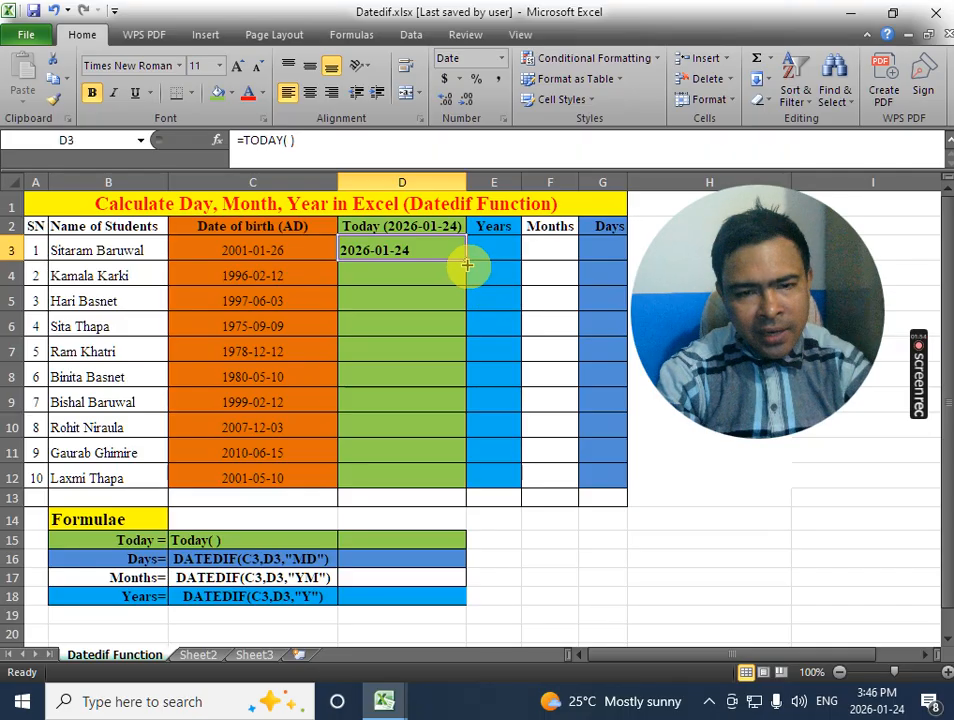
{"action": "left_click_drag", "start_coordinate": [466, 260], "coordinate": [466, 260]}
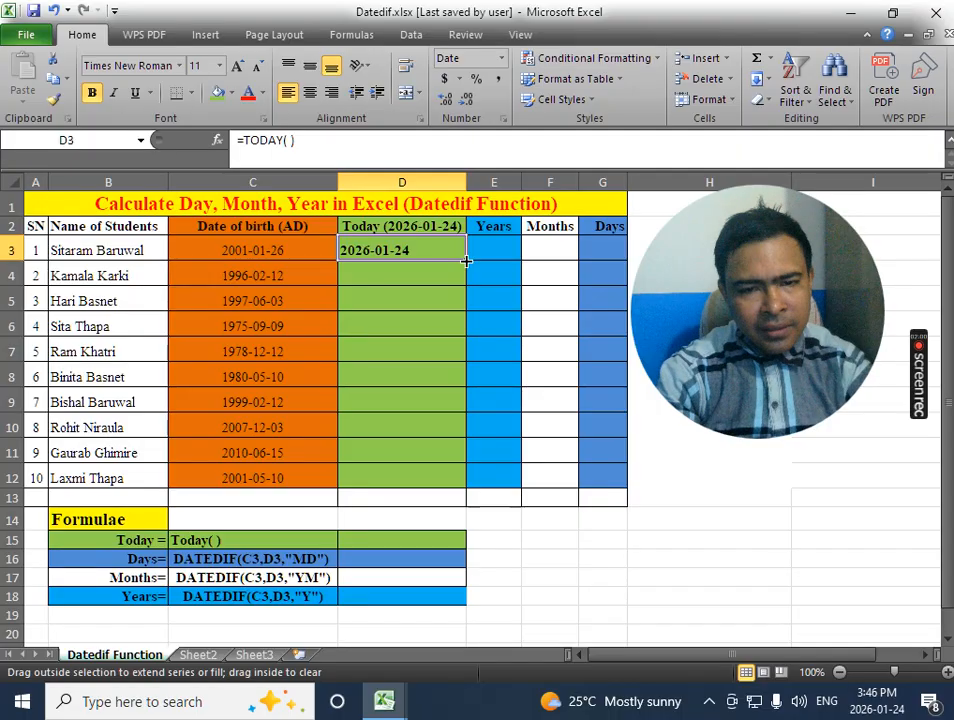
{"action": "left_click_drag", "start_coordinate": [466, 260], "coordinate": [464, 480]}
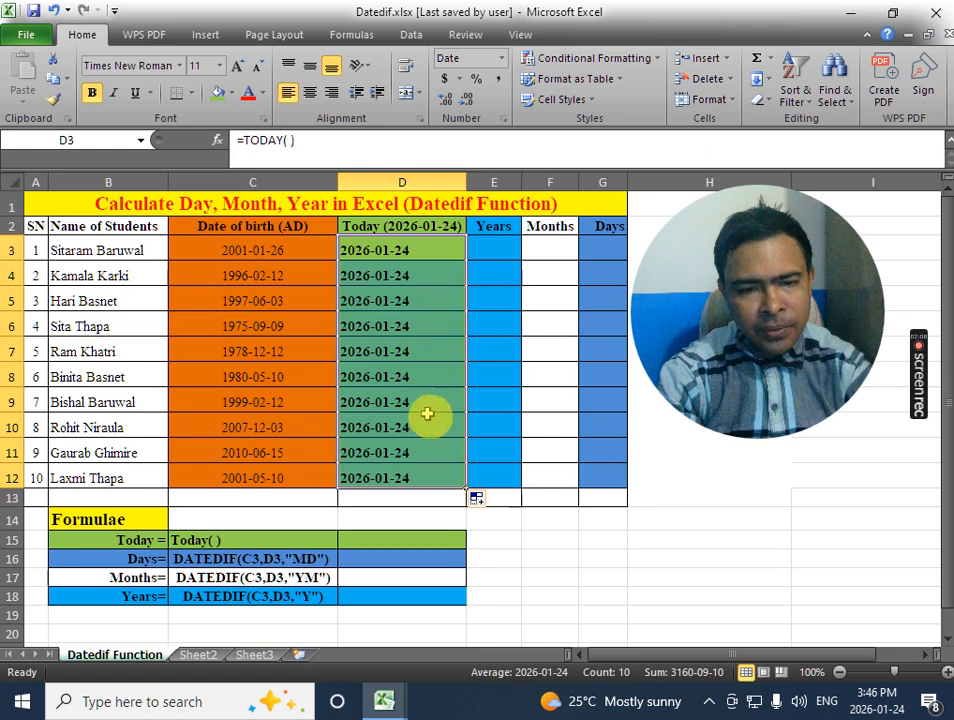
{"action": "left_click", "coordinate": [480, 556]}
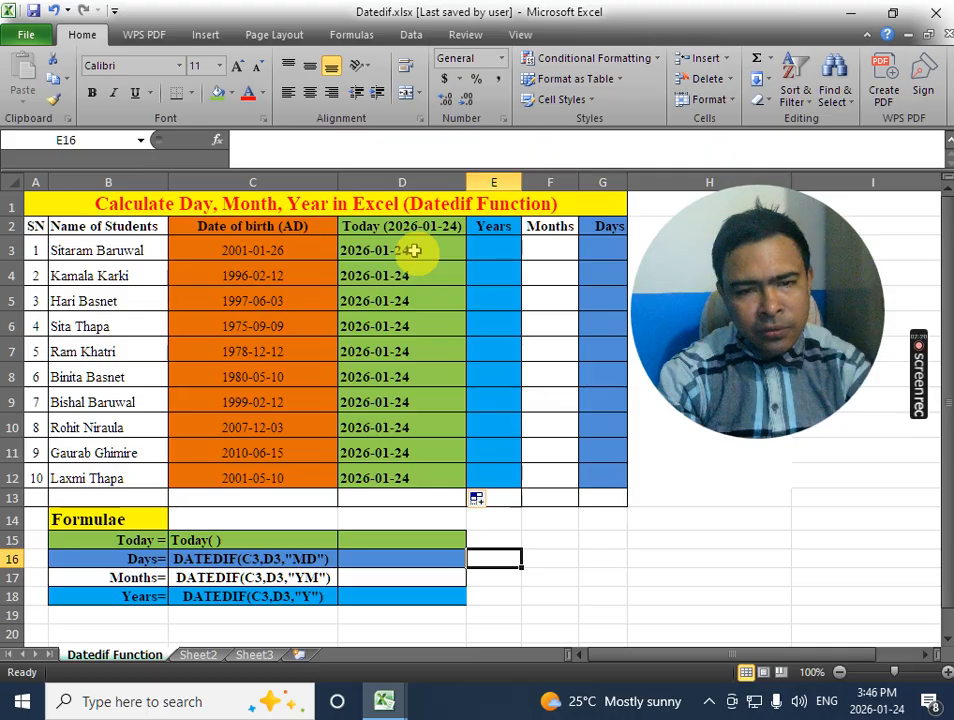
{"action": "left_click", "coordinate": [664, 540]}
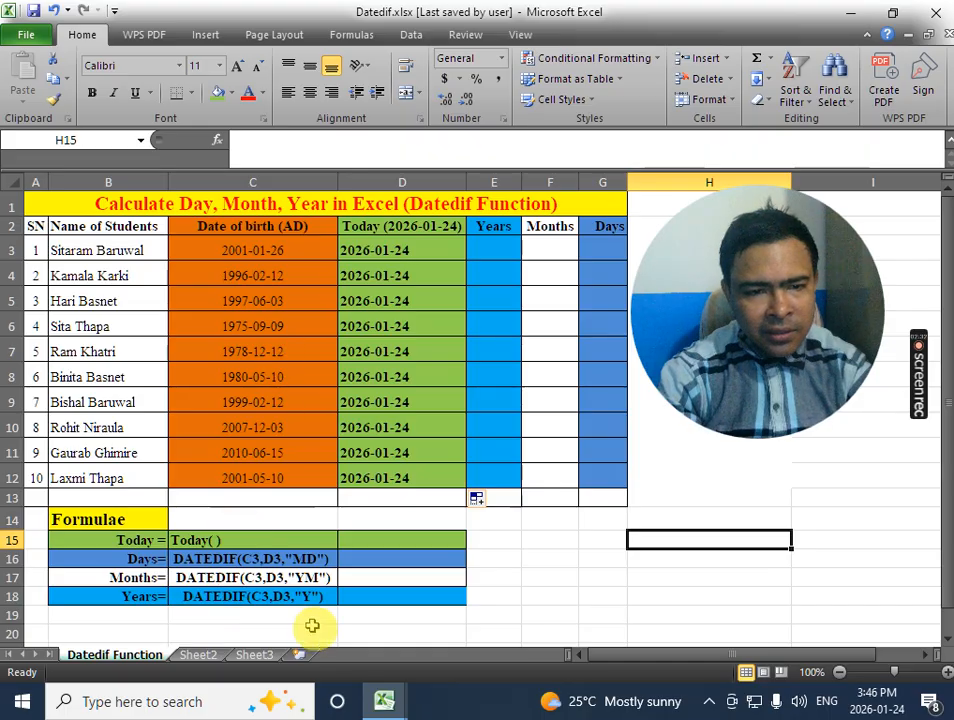
Copy the Years formula text from C18 into E3 and make it a live formula, =DATEDIF(C3,D3,"Y").
{"action": "right_click", "coordinate": [202, 596]}
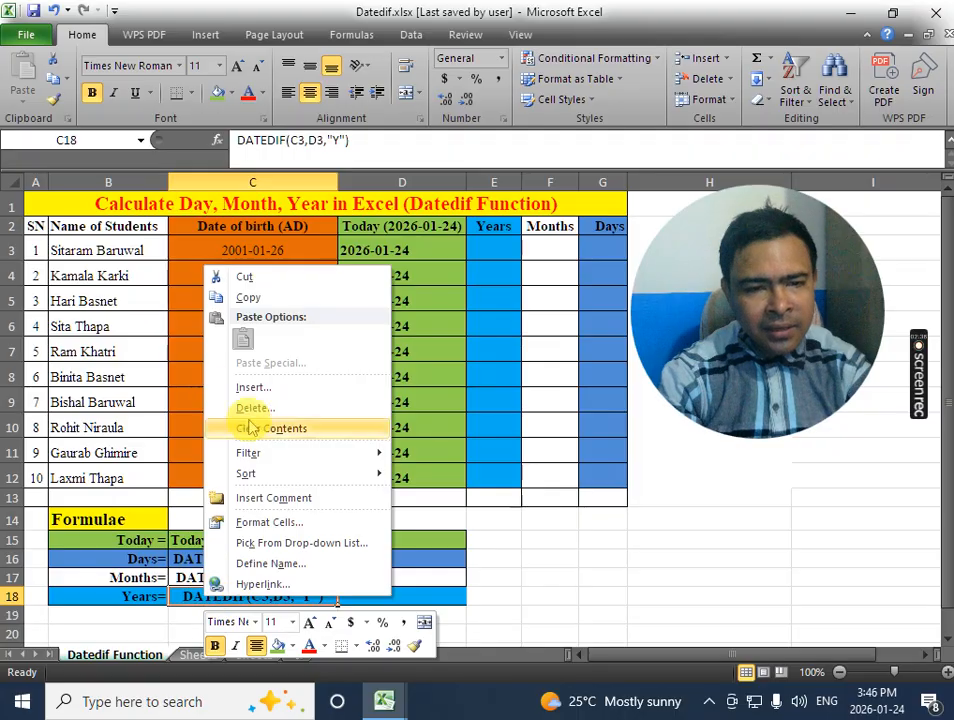
{"action": "left_click", "coordinate": [250, 298]}
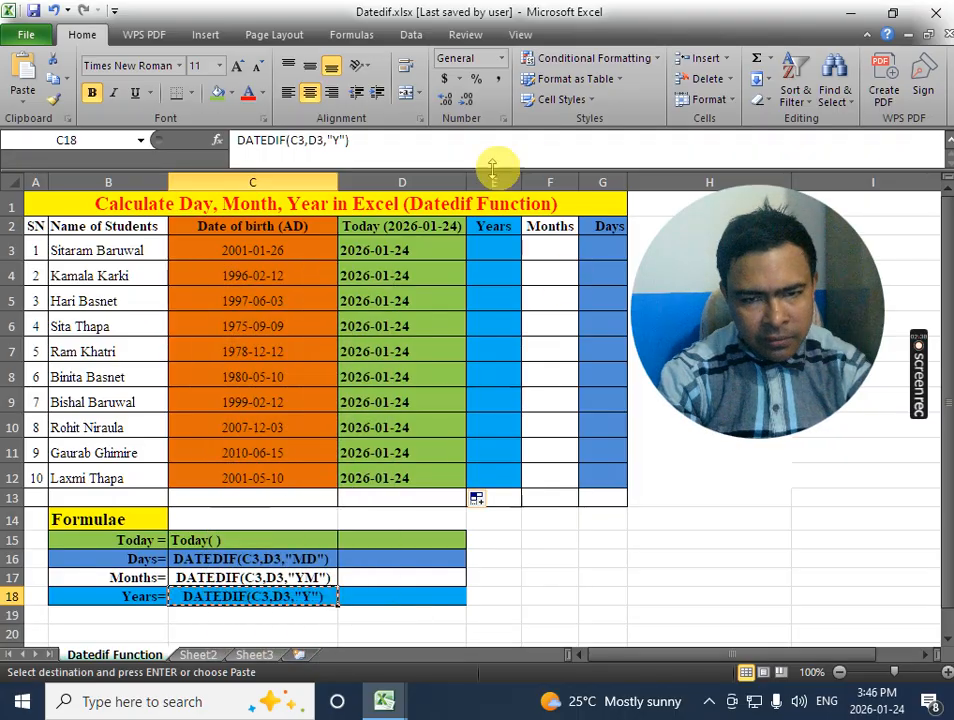
{"action": "right_click", "coordinate": [487, 245]}
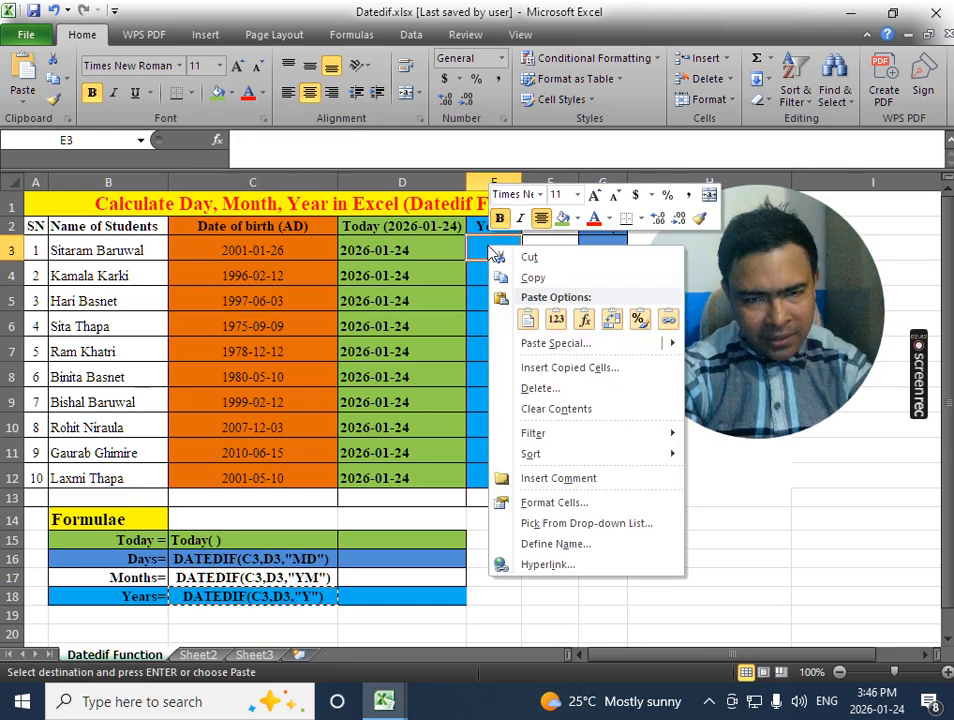
{"action": "left_click", "coordinate": [527, 319]}
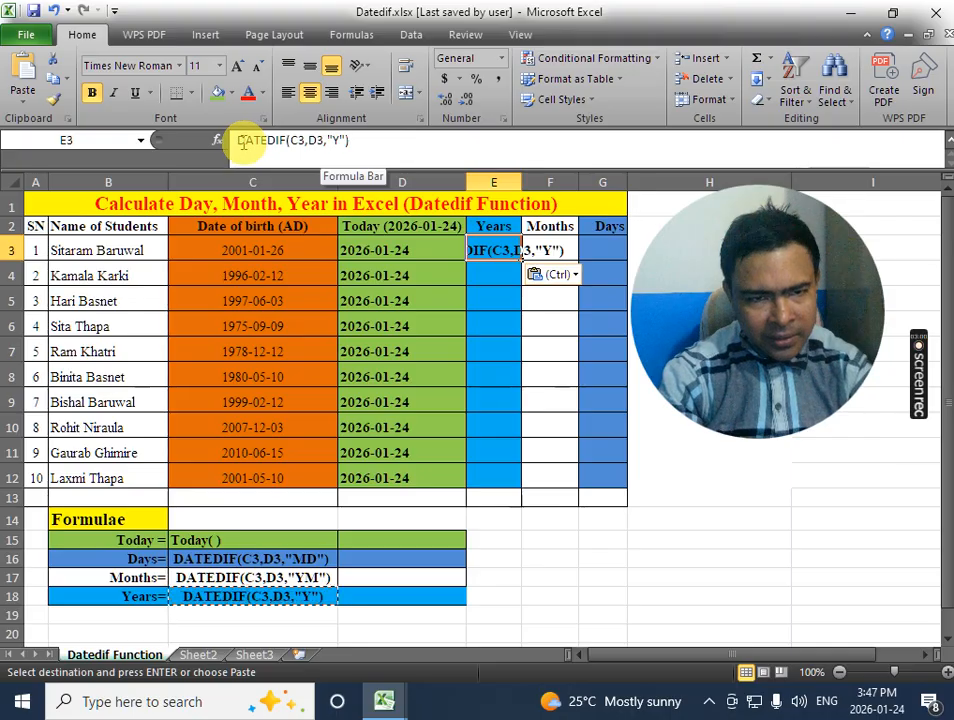
{"action": "left_click", "coordinate": [238, 142]}
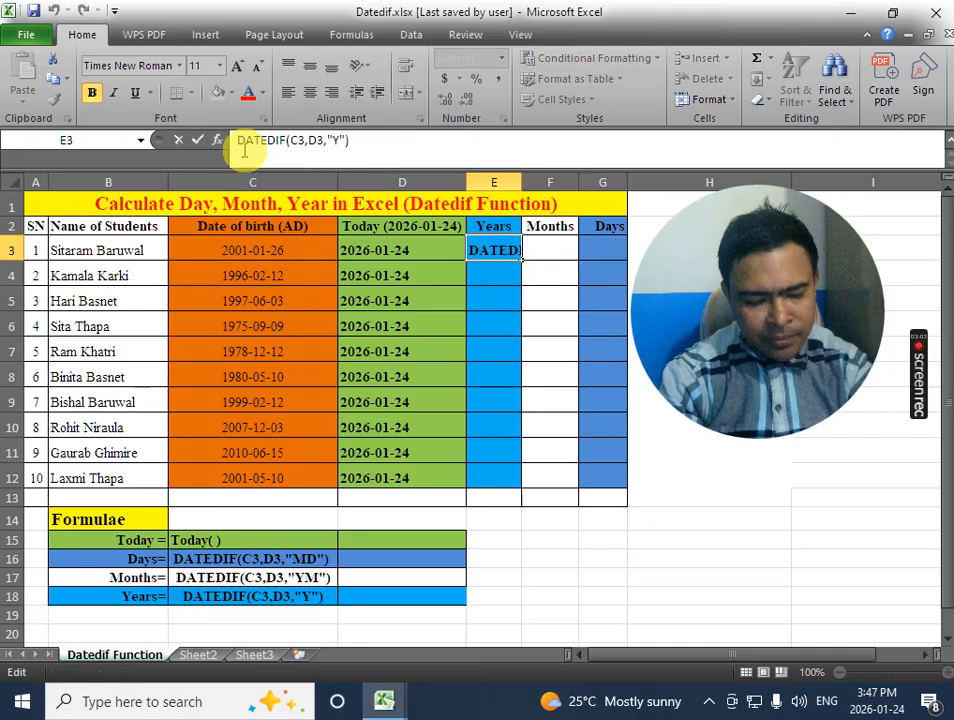
{"action": "type", "text": "="}
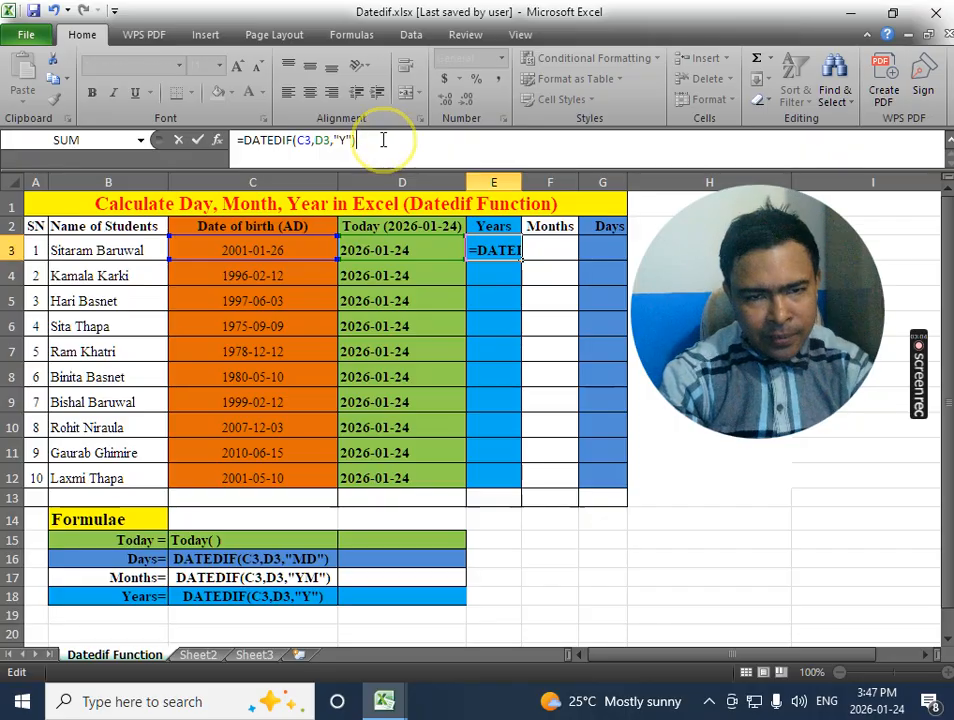
{"action": "key", "text": "Return"}
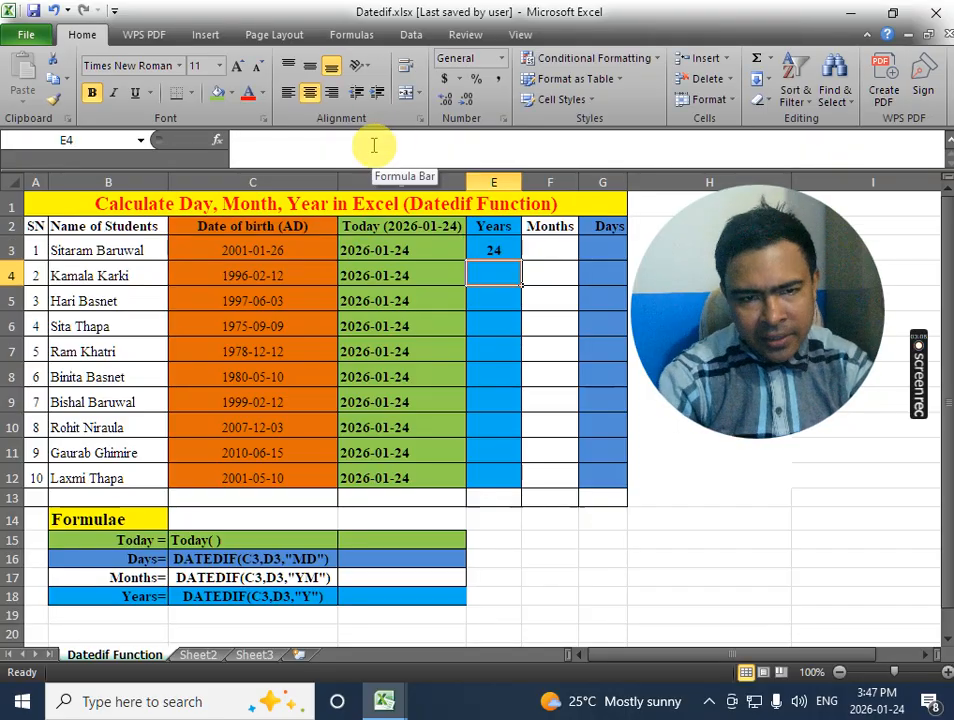
Fill the Years formula from E3 down through E12.
{"action": "left_click", "coordinate": [490, 252]}
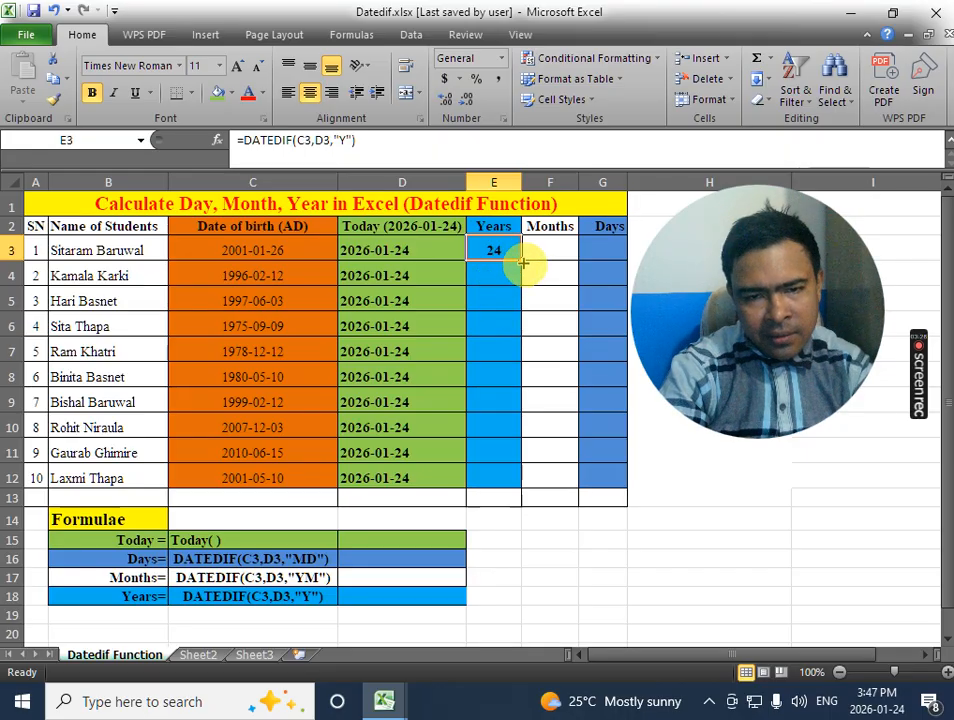
{"action": "left_click_drag", "start_coordinate": [522, 261], "coordinate": [508, 469]}
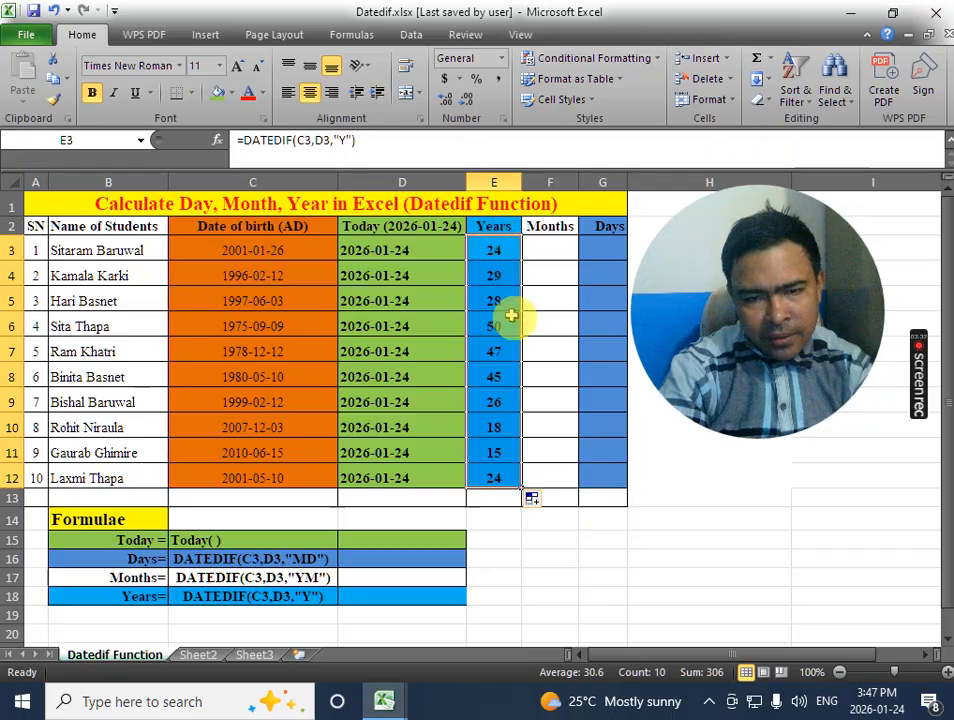
{"action": "left_click", "coordinate": [490, 498]}
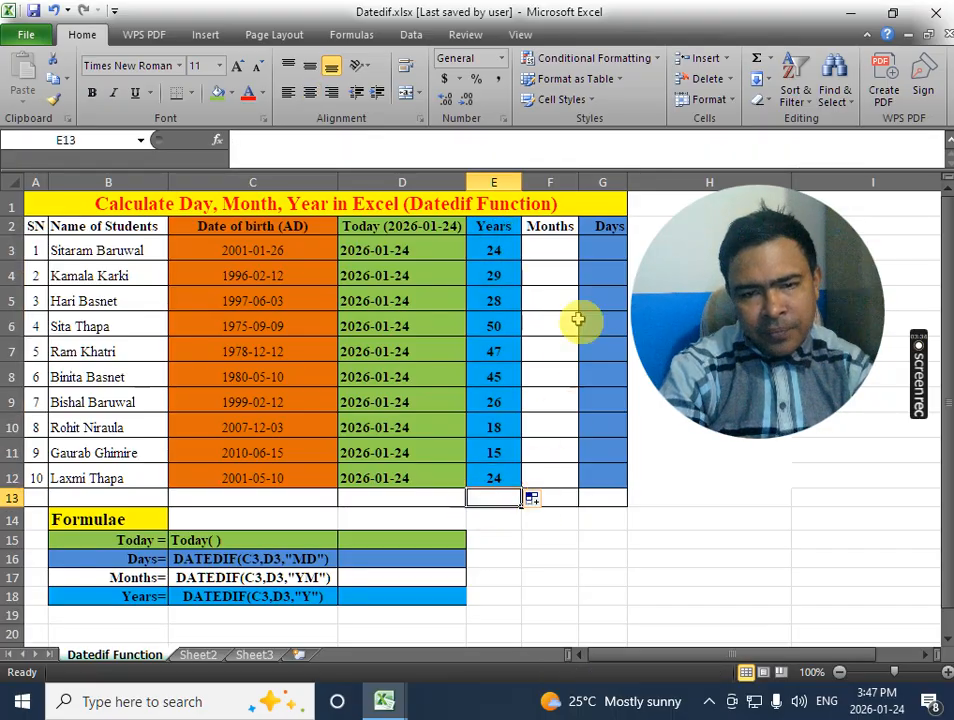
Copy the Months formula text from C17 into F3 and make it a live formula, =DATEDIF(C3,D3,"YM").
{"action": "right_click", "coordinate": [216, 578]}
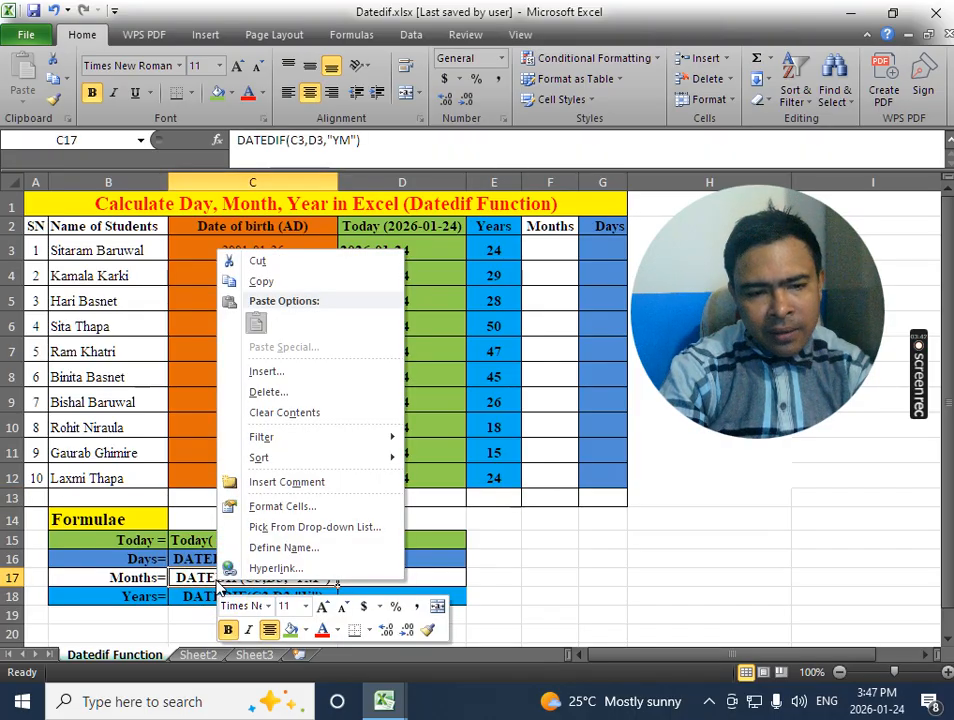
{"action": "left_click", "coordinate": [262, 281]}
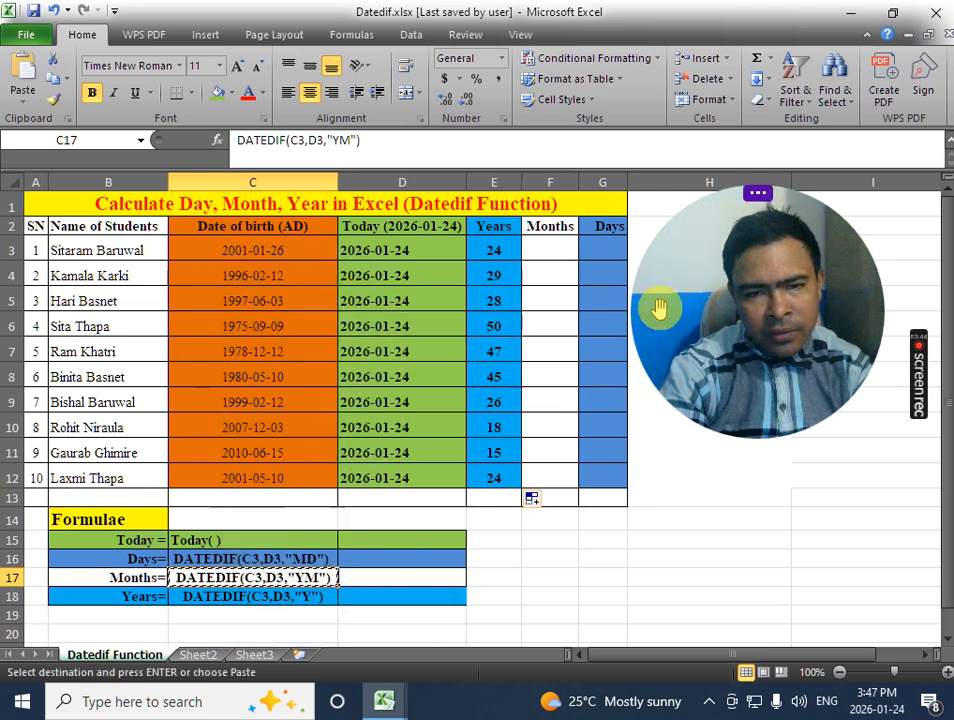
{"action": "right_click", "coordinate": [544, 250]}
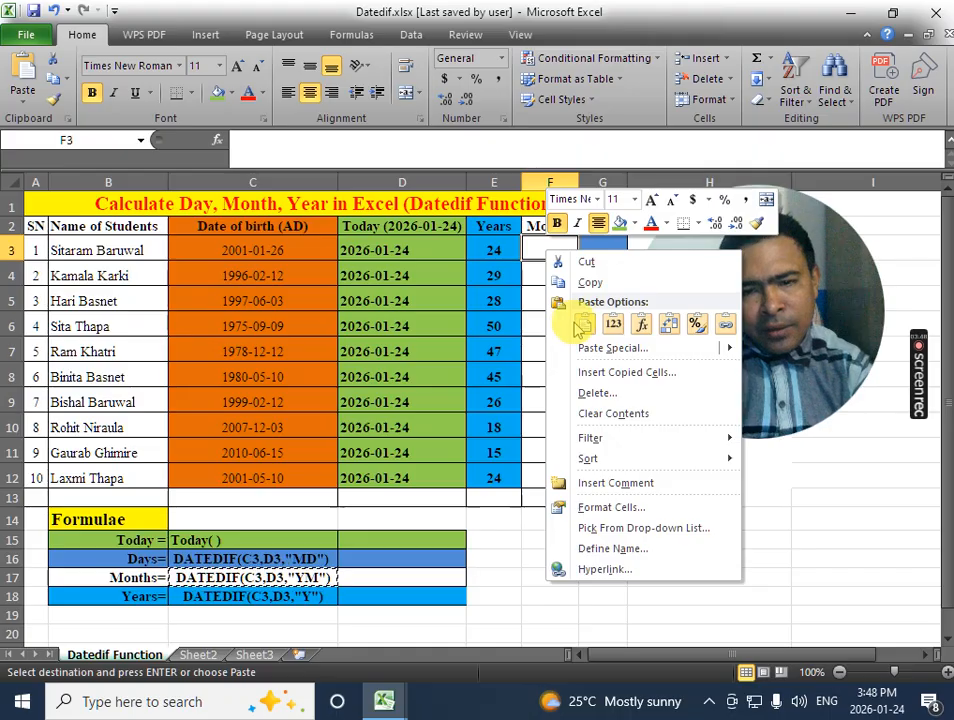
{"action": "left_click", "coordinate": [584, 323]}
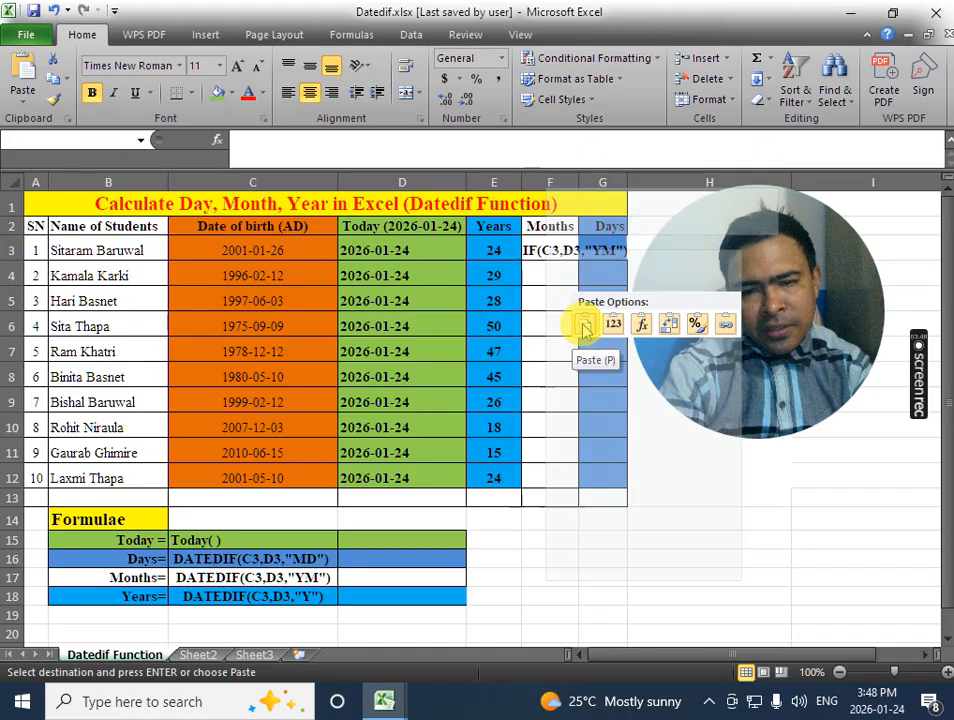
{"action": "left_click", "coordinate": [238, 140]}
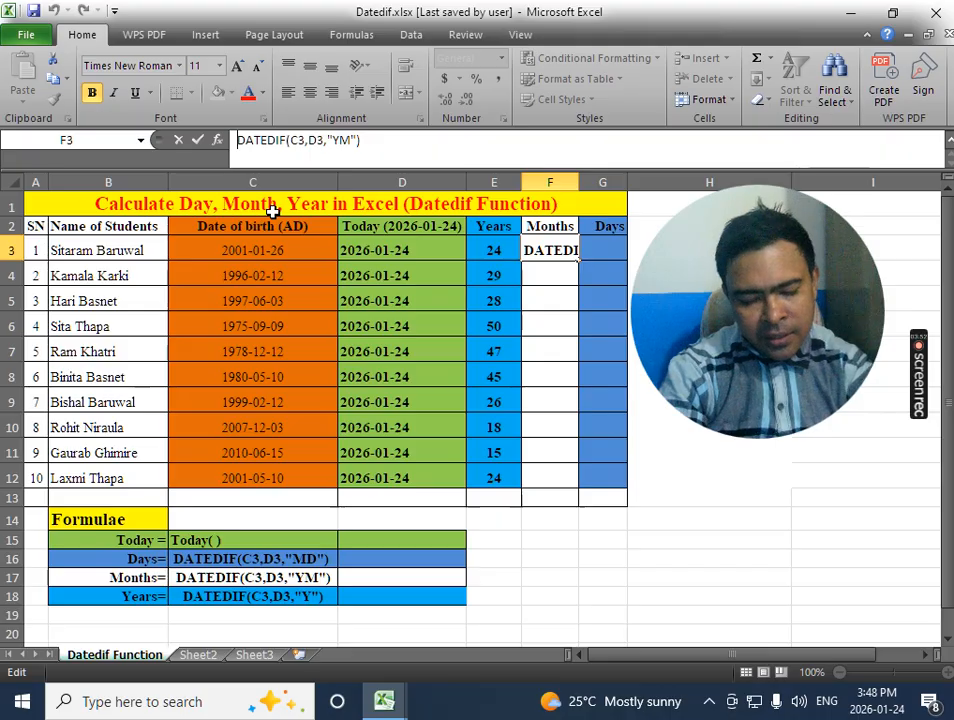
{"action": "type", "text": "="}
{"action": "left_click", "coordinate": [341, 160]}
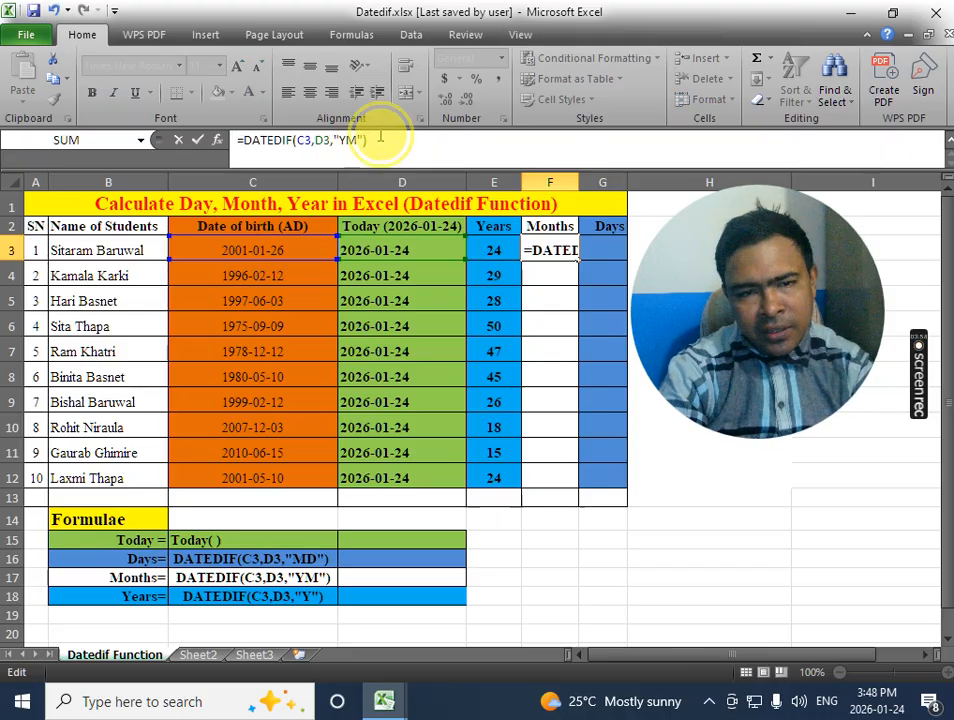
{"action": "key", "text": "Return"}
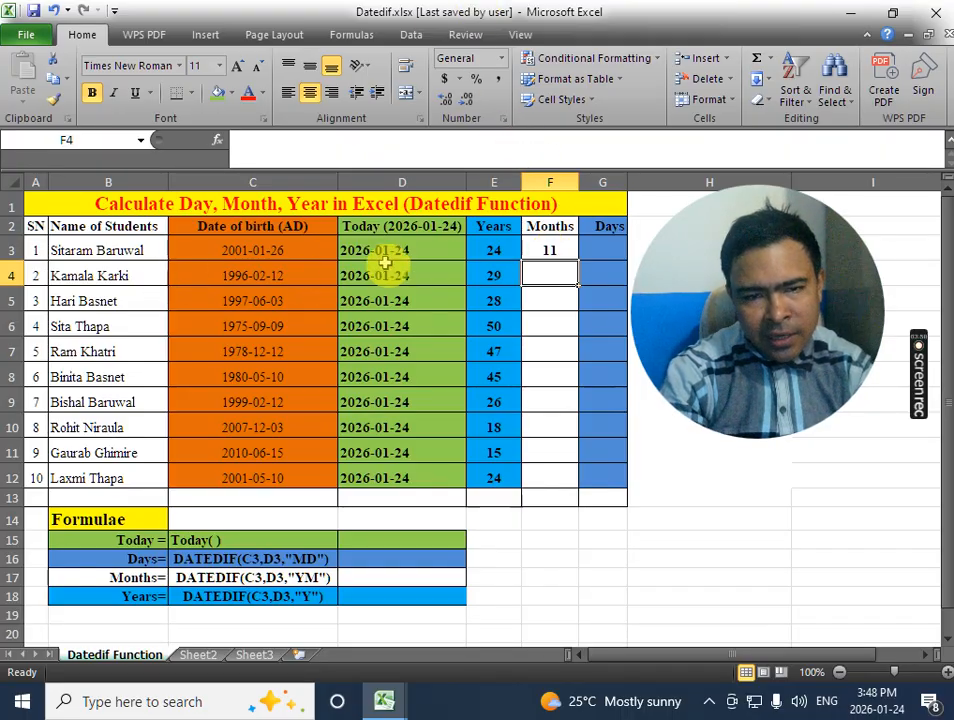
Fill the Months formula from F3 down through F12.
{"action": "left_click", "coordinate": [567, 252]}
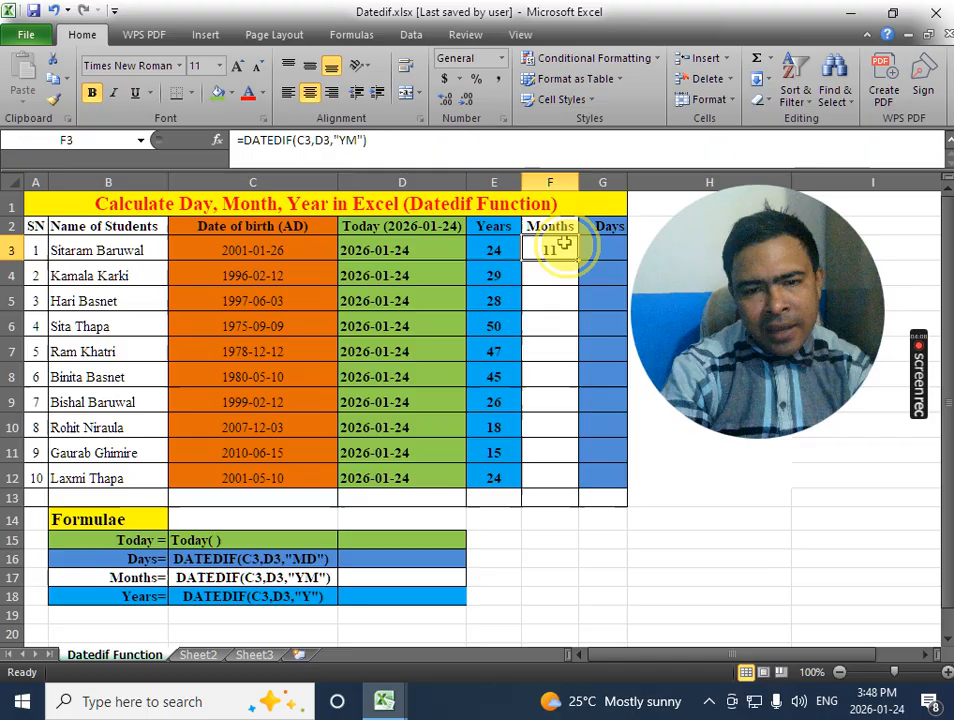
{"action": "left_click_drag", "start_coordinate": [575, 262], "coordinate": [587, 492]}
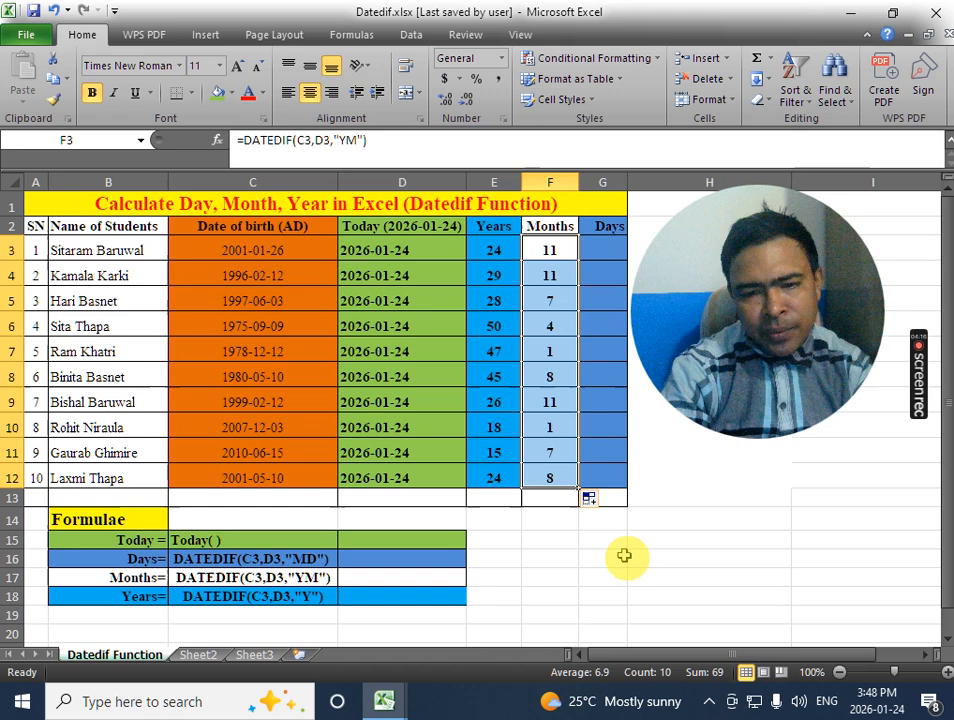
{"action": "left_click_drag", "start_coordinate": [632, 541], "coordinate": [628, 554]}
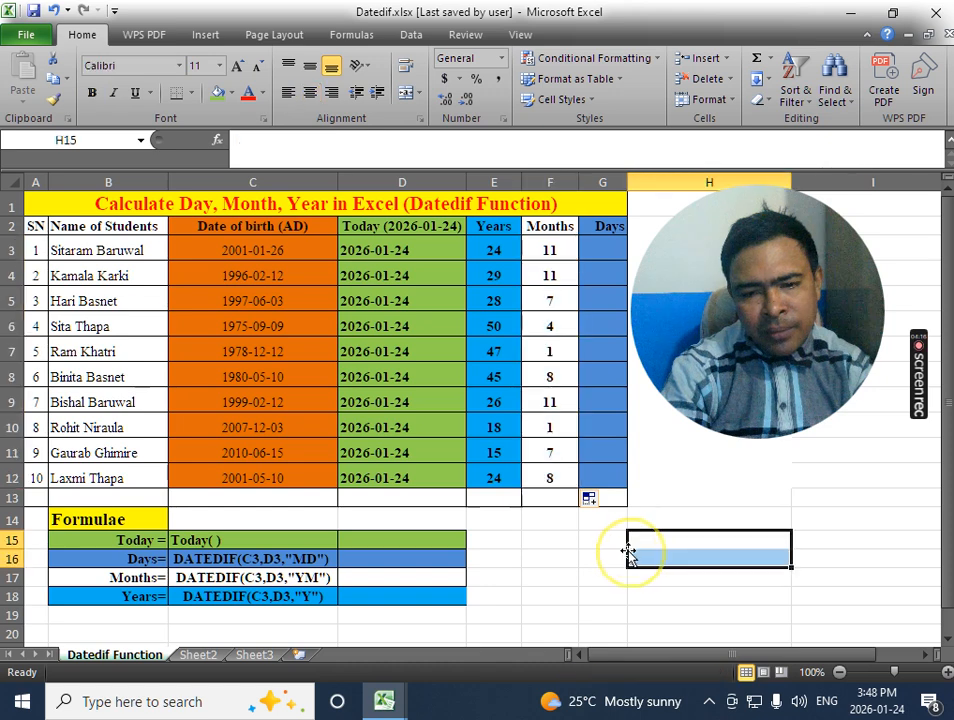
{"action": "left_click", "coordinate": [692, 499]}
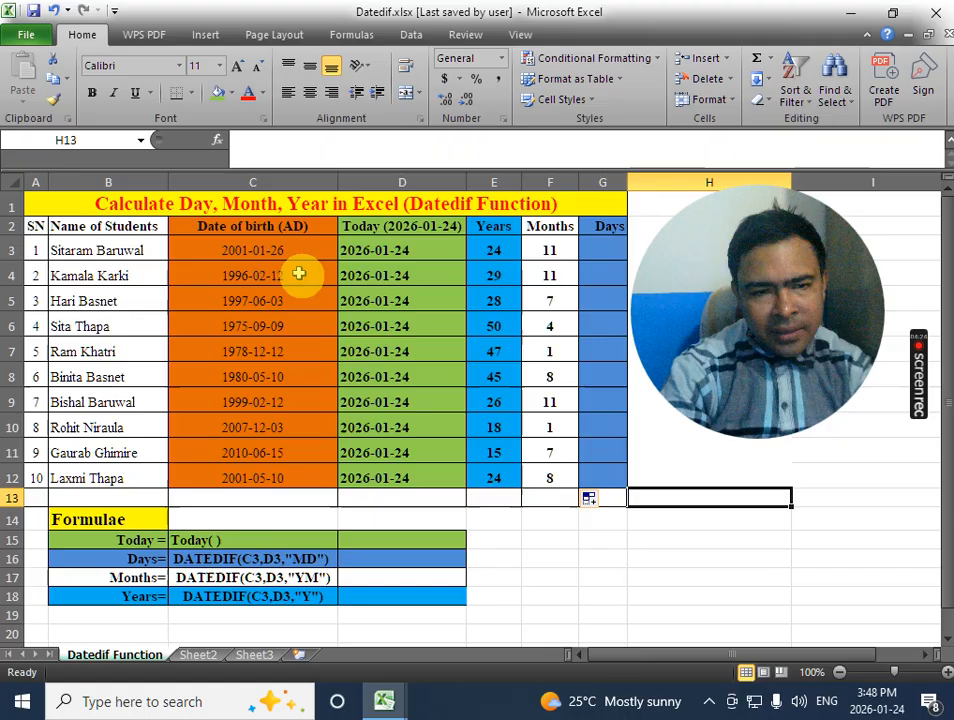
Copy the Days formula text from C16 into G3 and make it a live formula, =DATEDIF(C3,D3,"MD").
{"action": "right_click", "coordinate": [205, 563]}
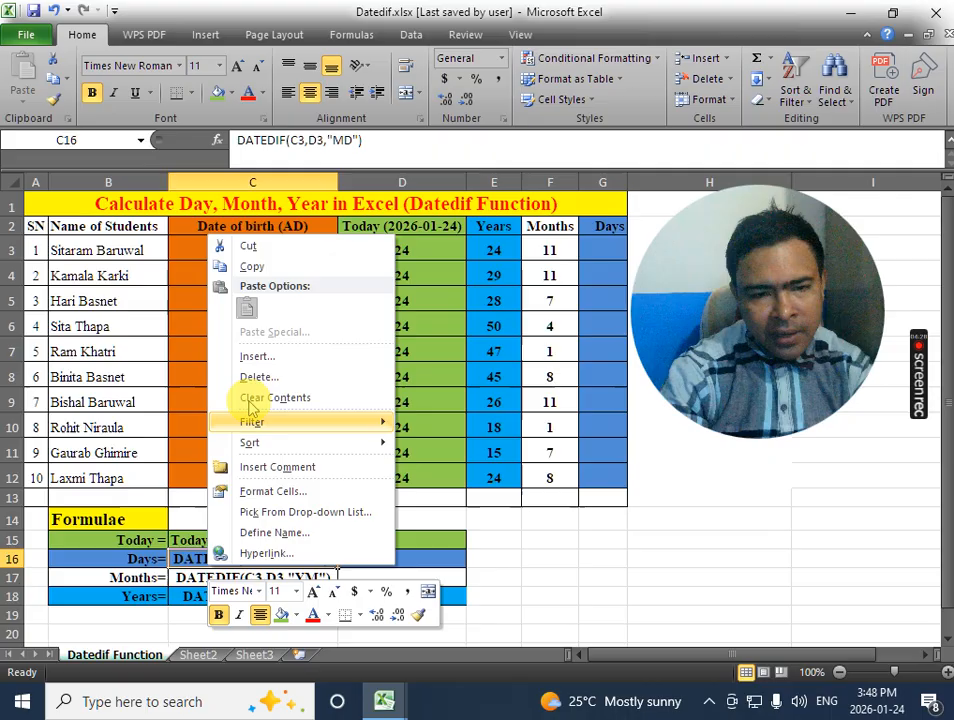
{"action": "left_click", "coordinate": [252, 266]}
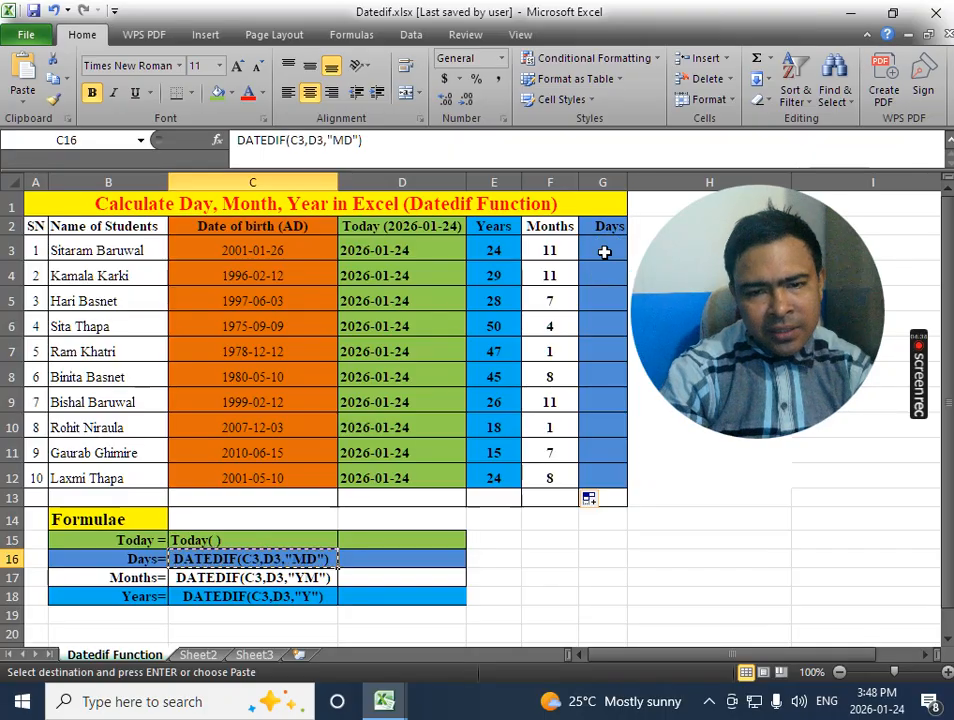
{"action": "right_click", "coordinate": [604, 252]}
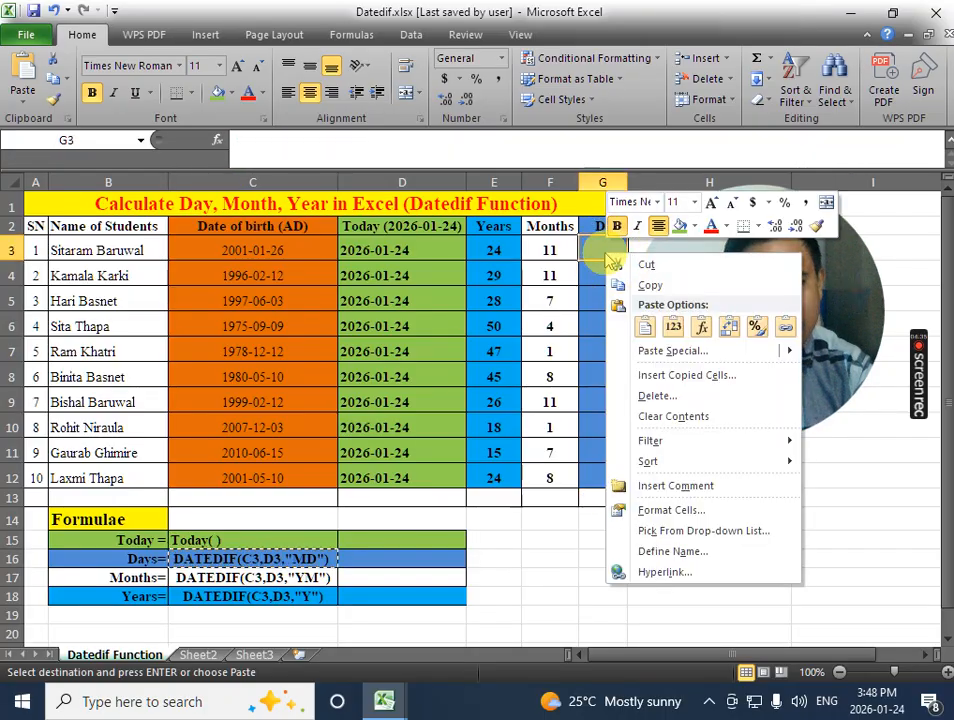
{"action": "left_click", "coordinate": [648, 330]}
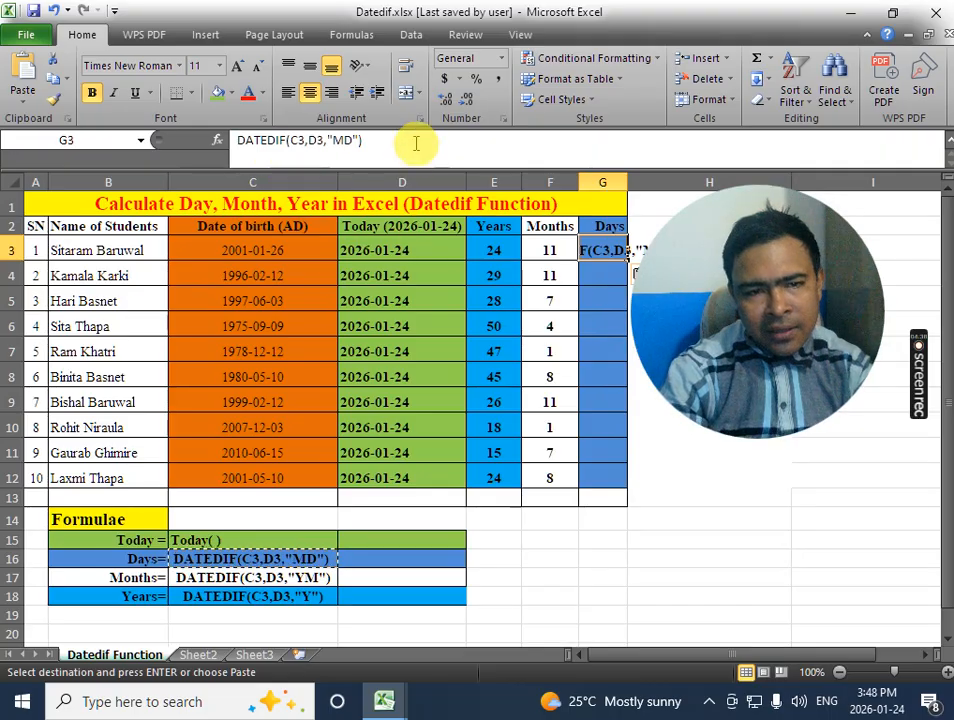
{"action": "left_click", "coordinate": [240, 145]}
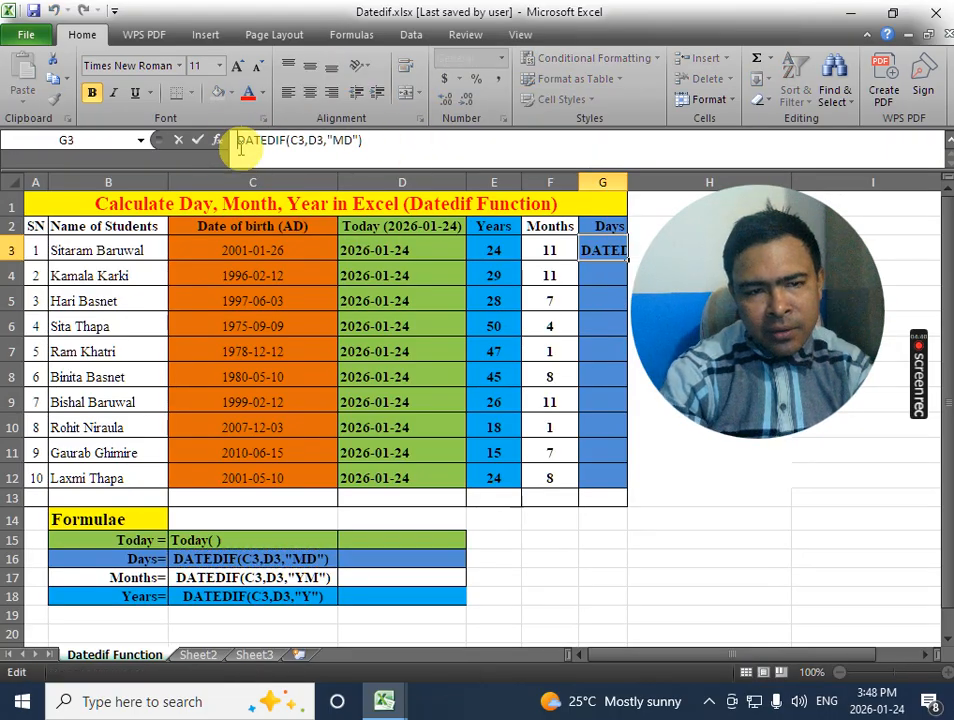
{"action": "type", "text": "="}
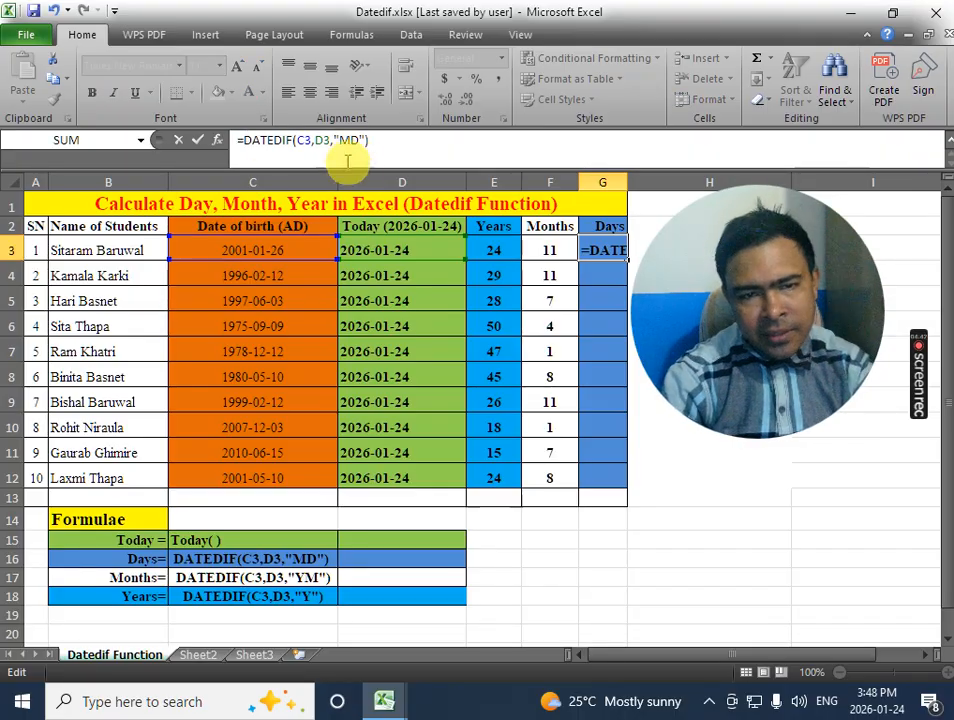
{"action": "left_click", "coordinate": [384, 145]}
{"action": "key", "text": "Return"}
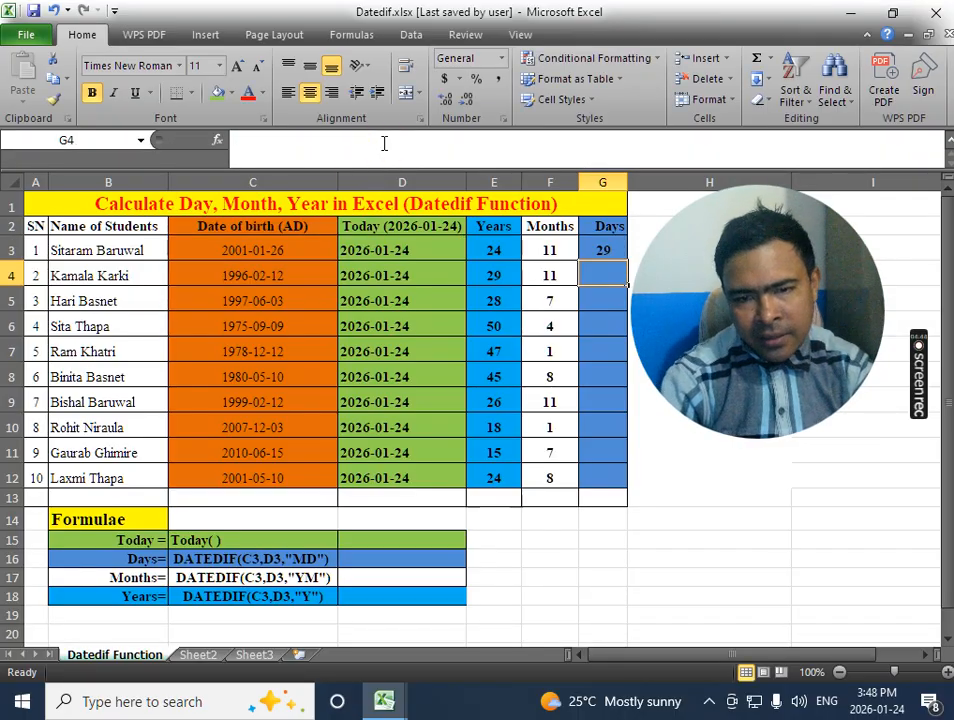
Fill the Days formula from G3 down through G12.
{"action": "left_click", "coordinate": [613, 254]}
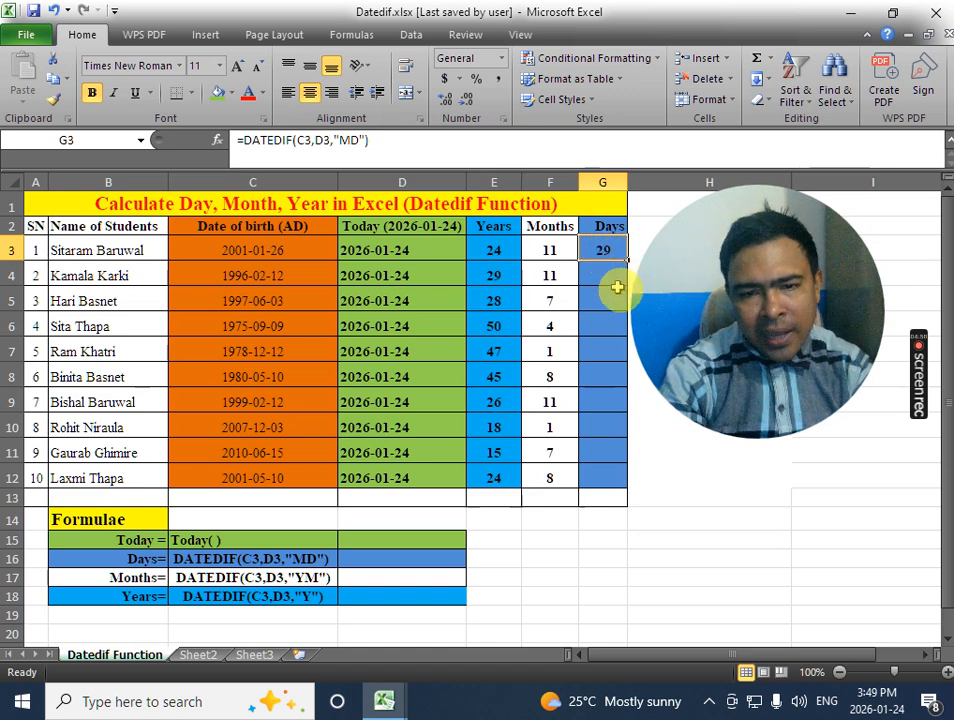
{"action": "left_click", "coordinate": [663, 492]}
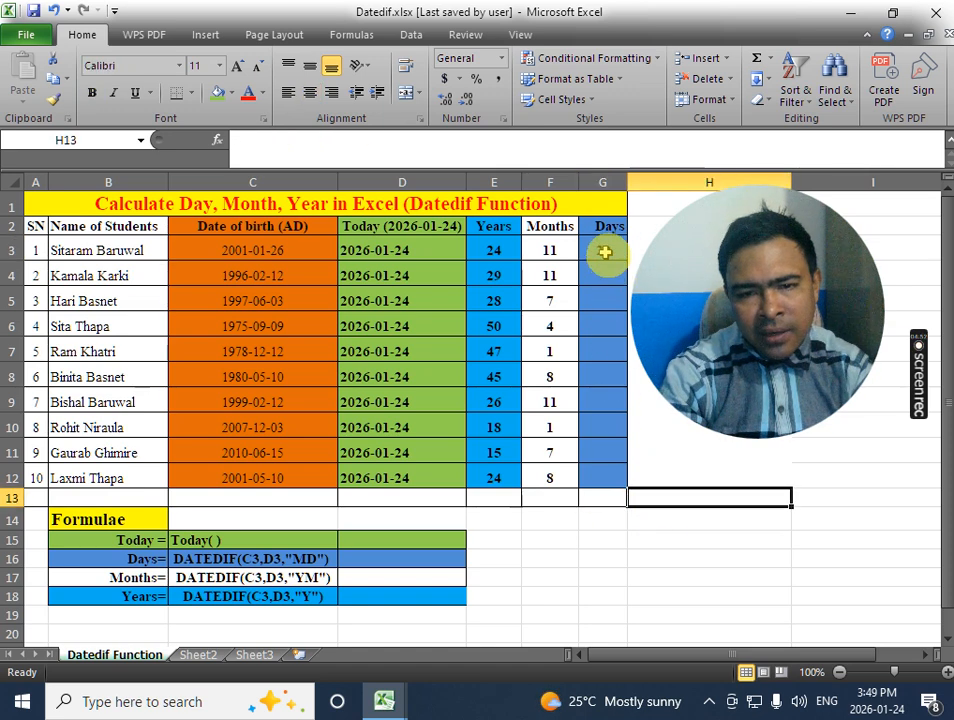
{"action": "left_click", "coordinate": [607, 251]}
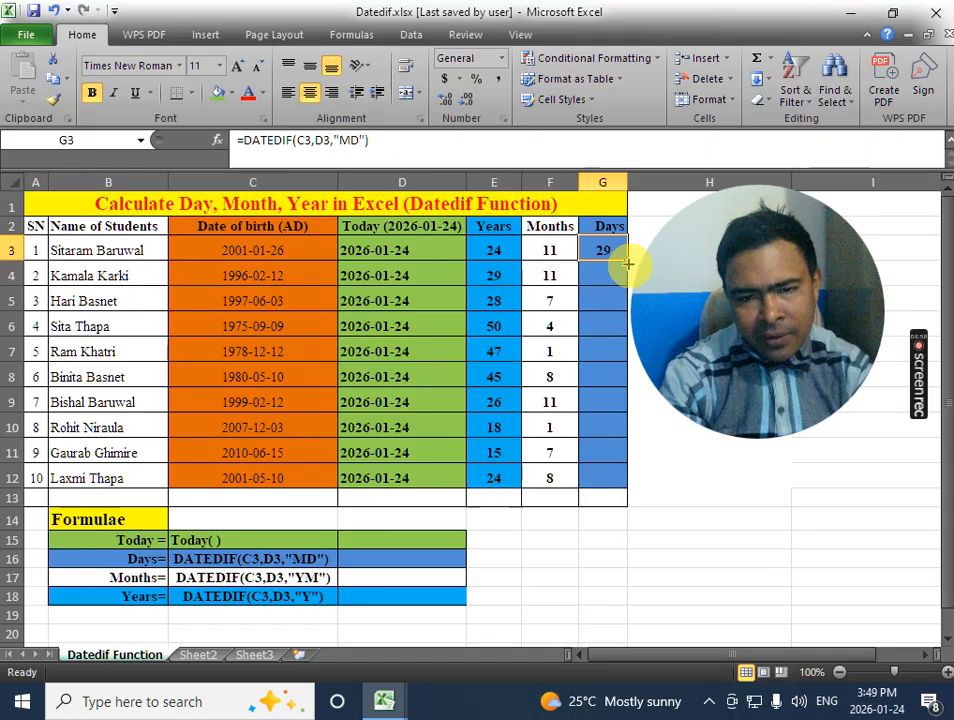
{"action": "left_click_drag", "start_coordinate": [628, 263], "coordinate": [666, 483]}
{"action": "left_click", "coordinate": [638, 516]}
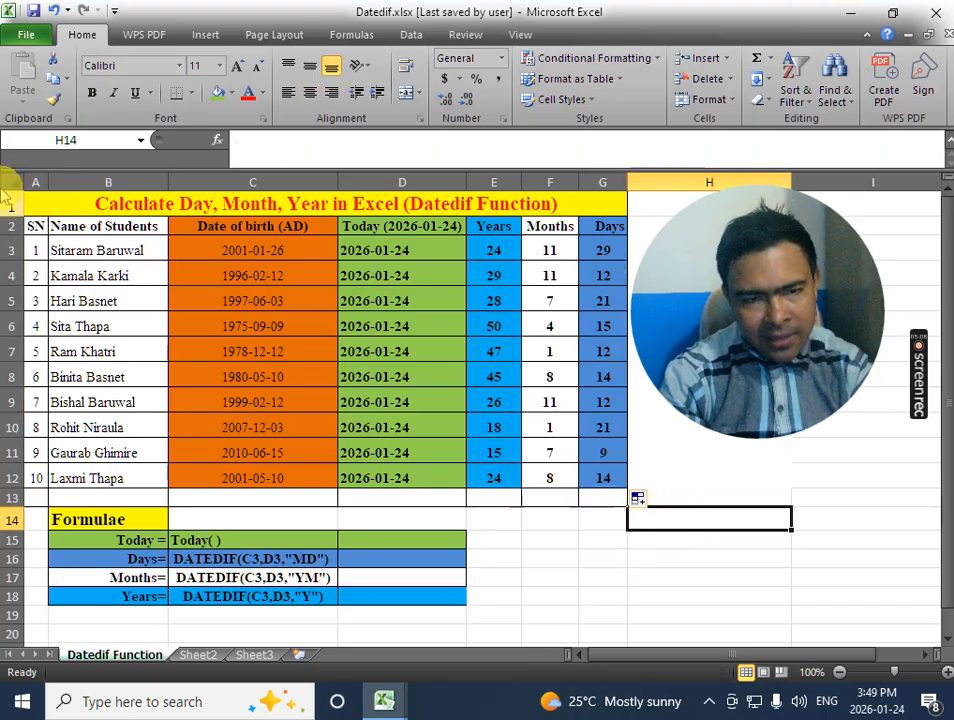
Review the first student's date of birth, TODAY formula and the Years, Months and Days formulas across C3 to G3.
{"action": "left_click", "coordinate": [270, 250]}
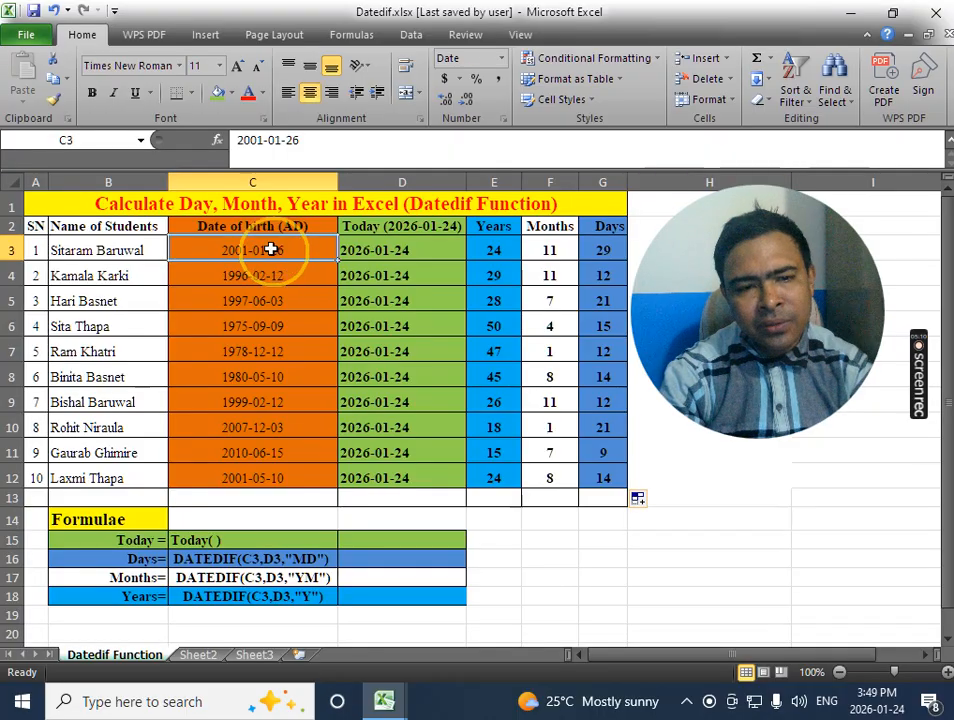
{"action": "left_click", "coordinate": [366, 246]}
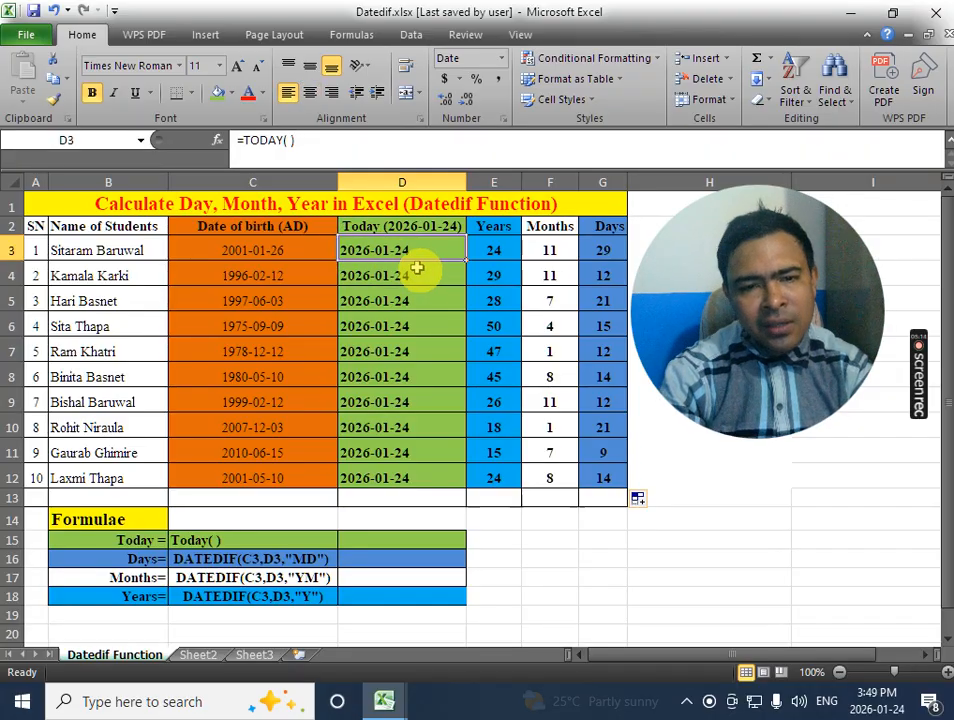
{"action": "left_click", "coordinate": [498, 251]}
{"action": "left_click", "coordinate": [550, 251]}
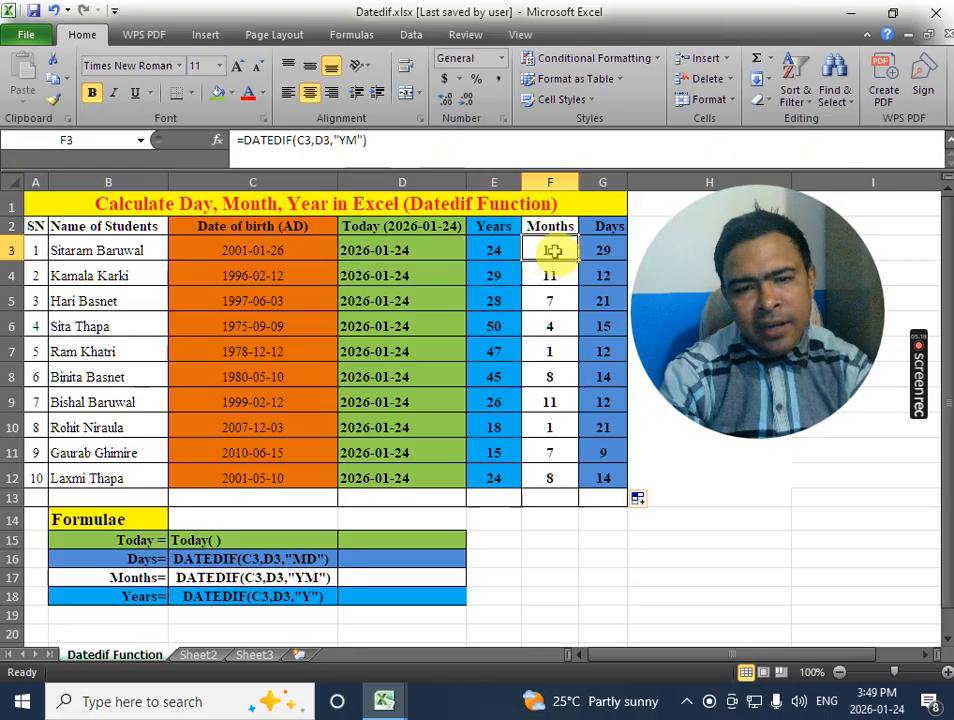
{"action": "left_click", "coordinate": [602, 251]}
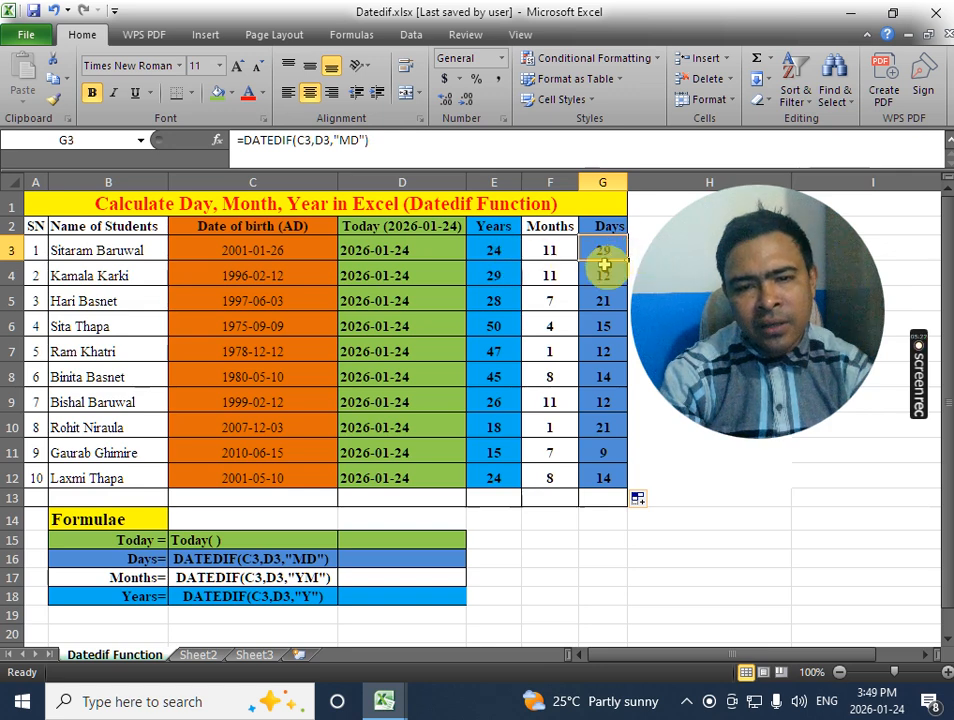
{"action": "left_click", "coordinate": [664, 471]}
{"action": "left_click", "coordinate": [632, 541]}
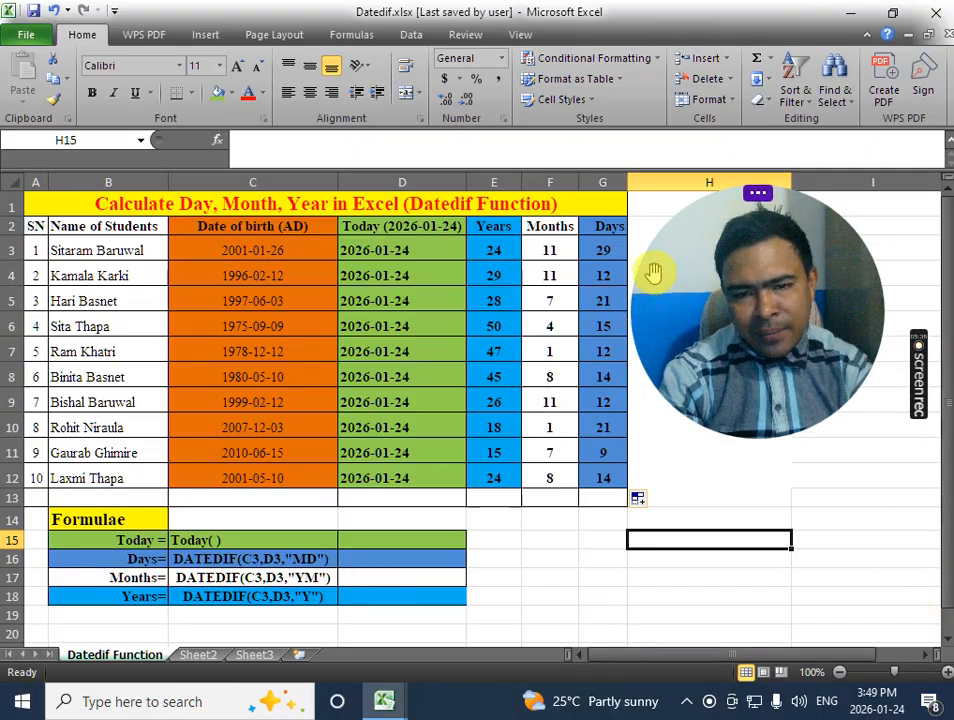
{"action": "mouse_move", "coordinate": [921, 375]}
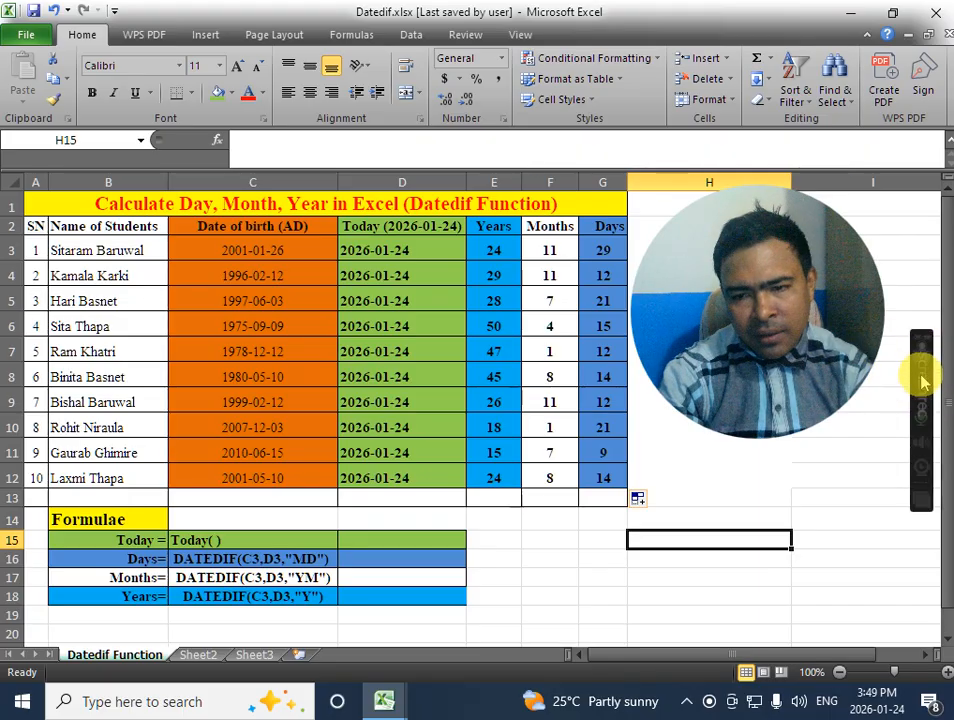